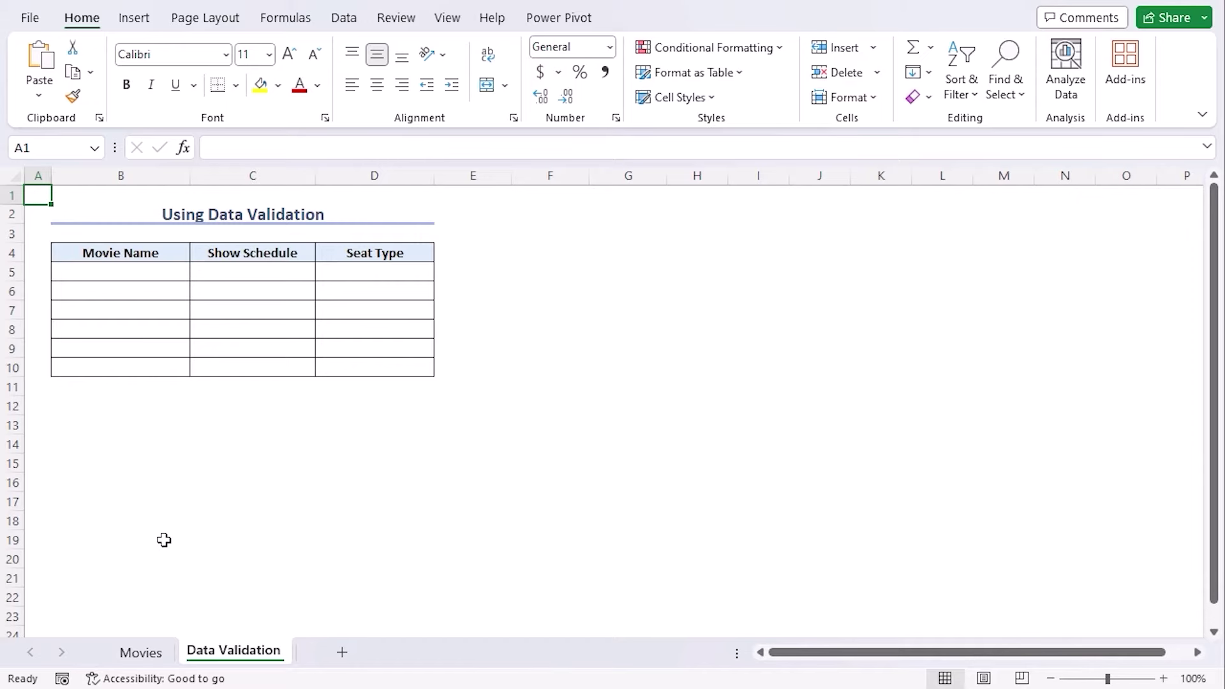
# Add a List validation to B5 sourced from =Movies!$B$5:$B$10 and open its drop-down.
pyautogui.click(157, 271)
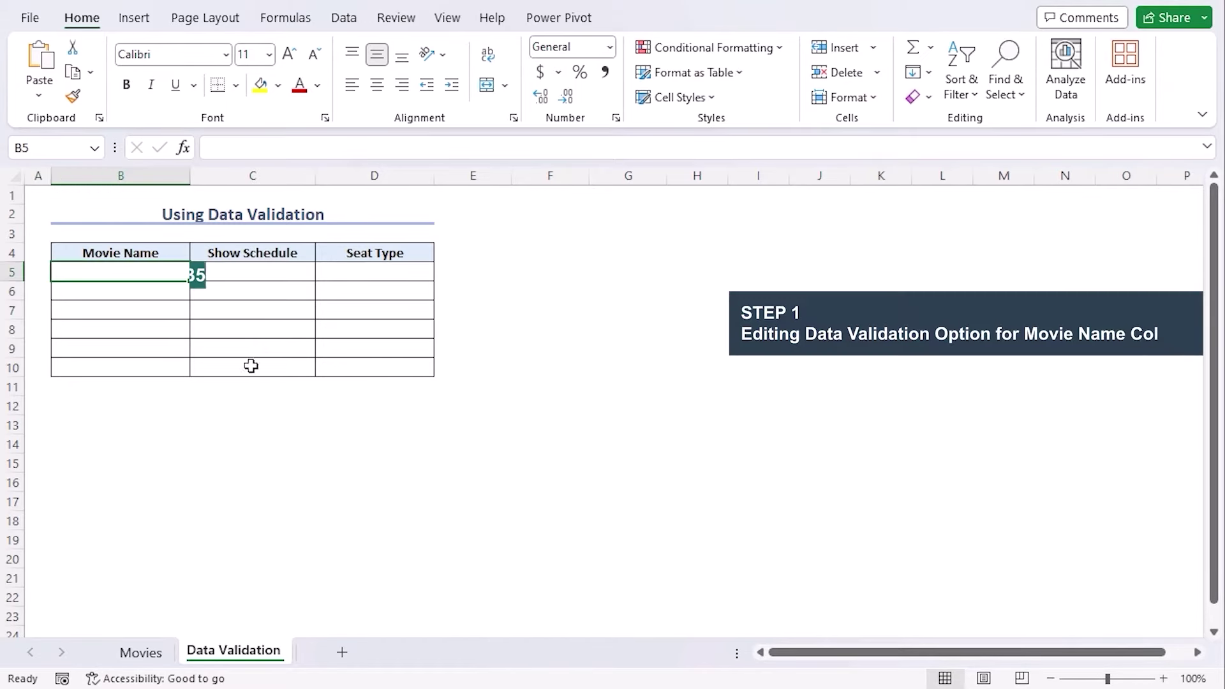
pyautogui.click(345, 19)
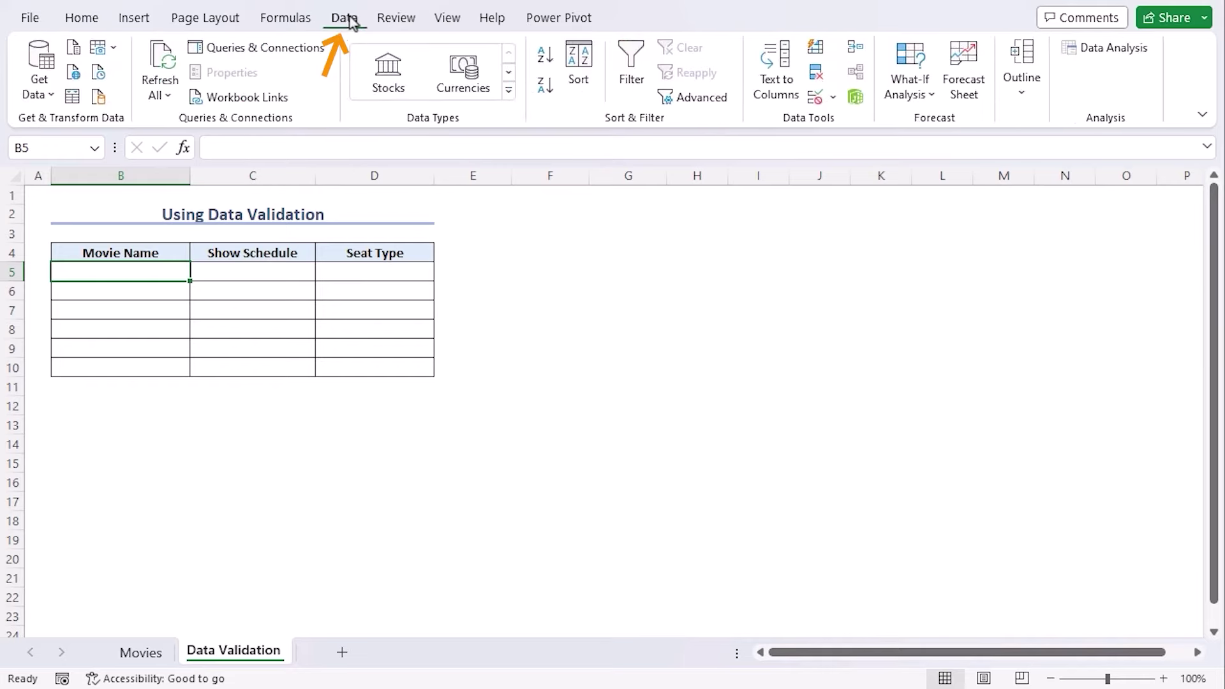
pyautogui.click(814, 99)
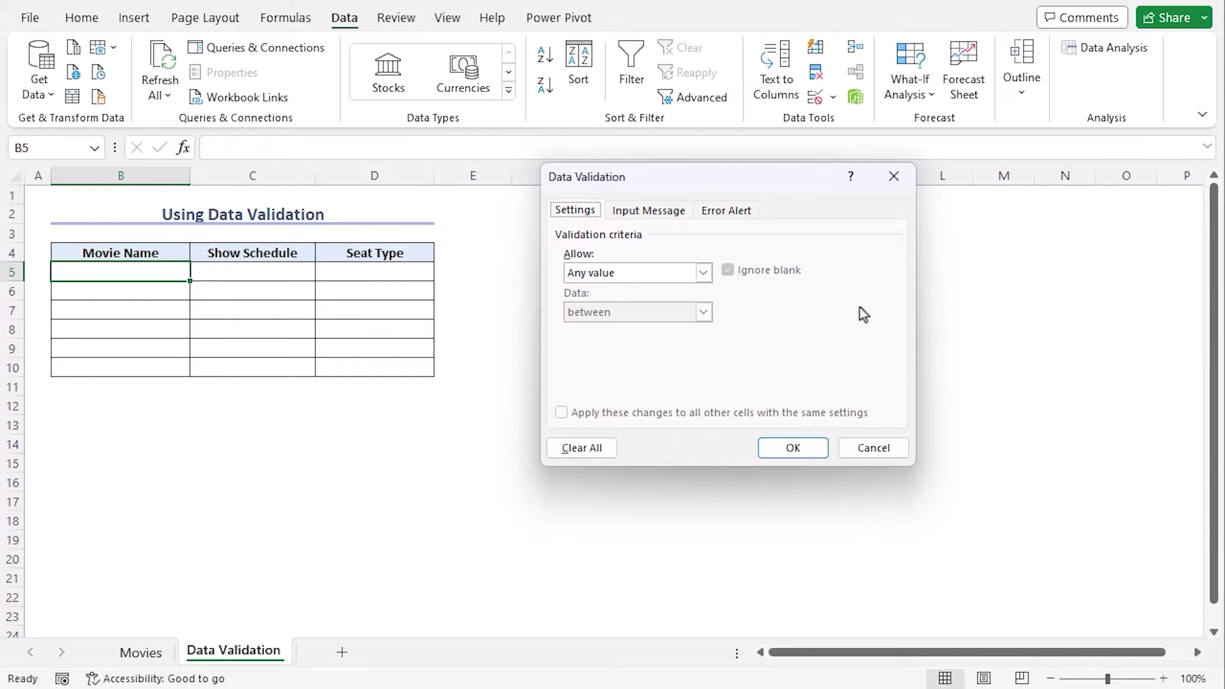
pyautogui.click(703, 273)
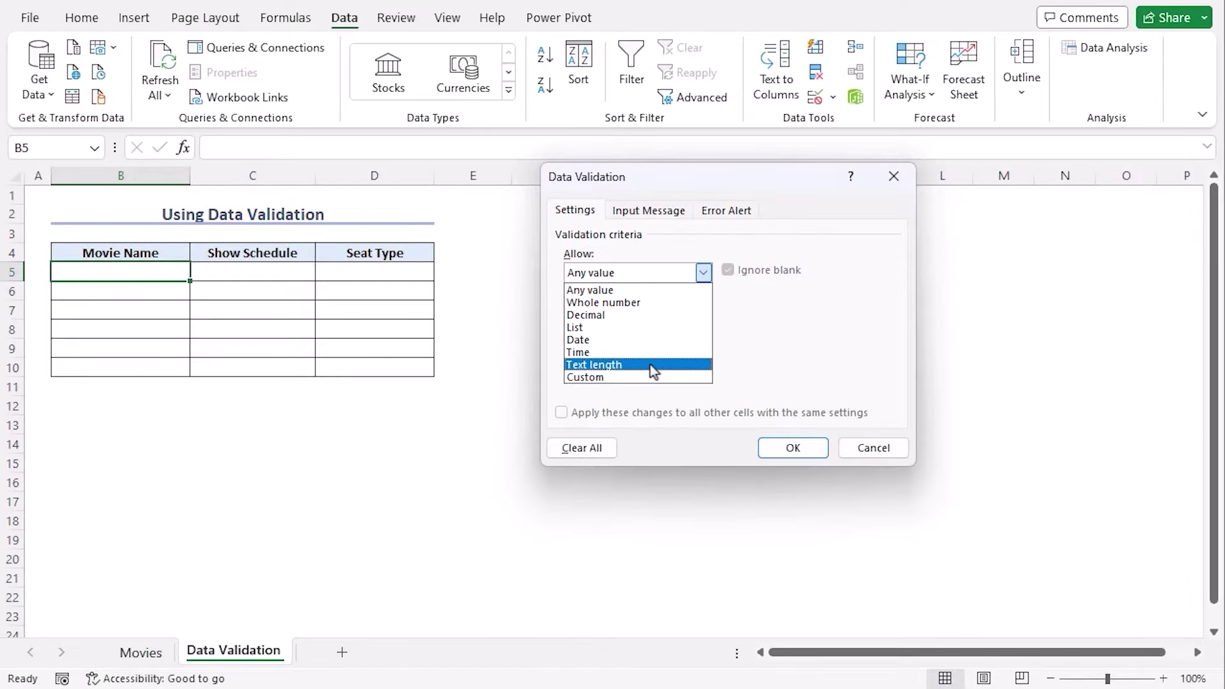
pyautogui.click(630, 328)
pyautogui.click(691, 350)
pyautogui.write('=')
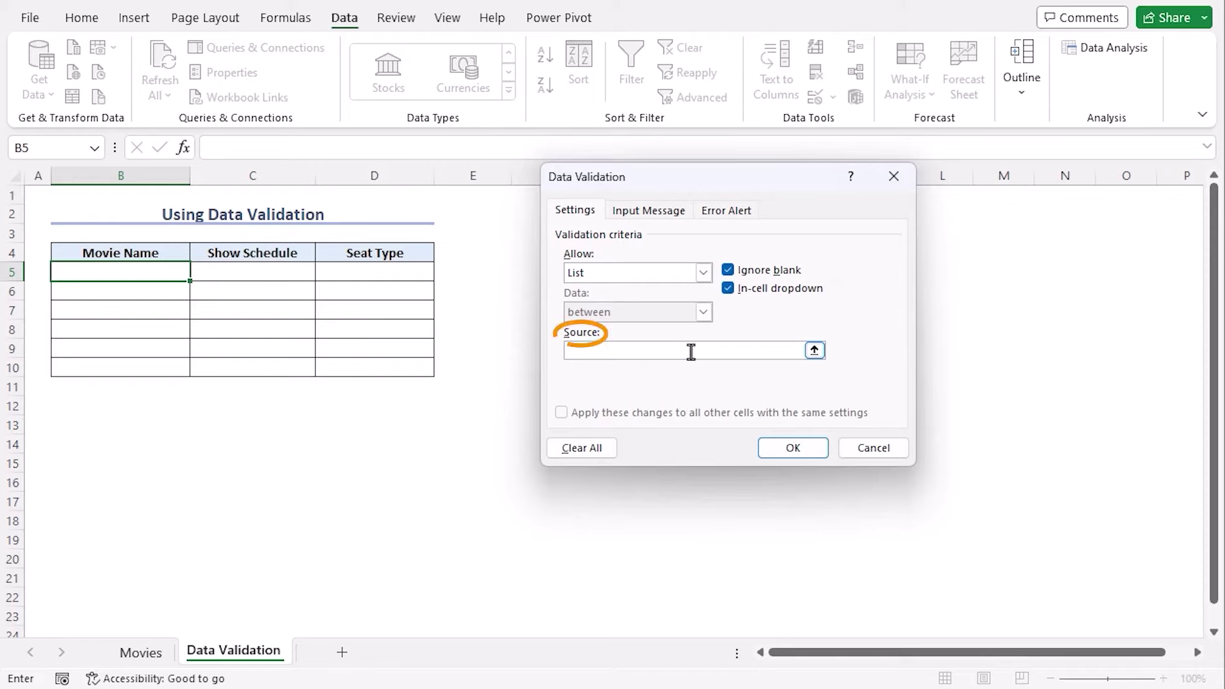
pyautogui.click(143, 654)
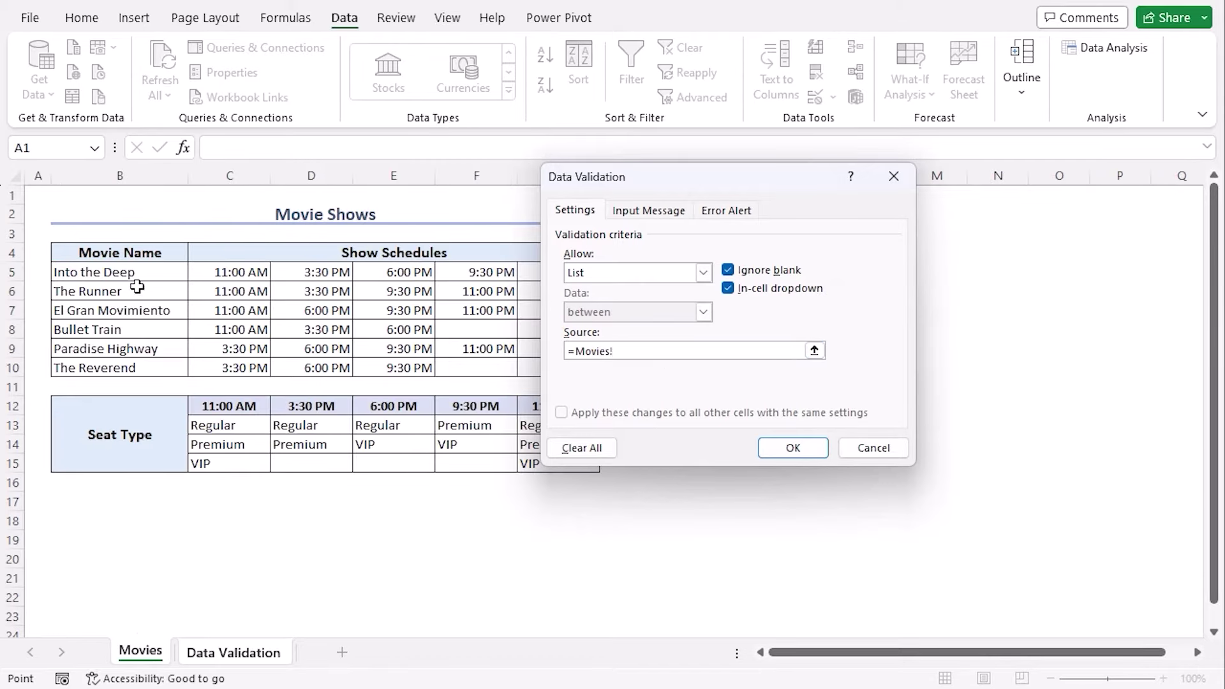
pyautogui.moveTo(143, 273); pyautogui.dragTo(147, 361)
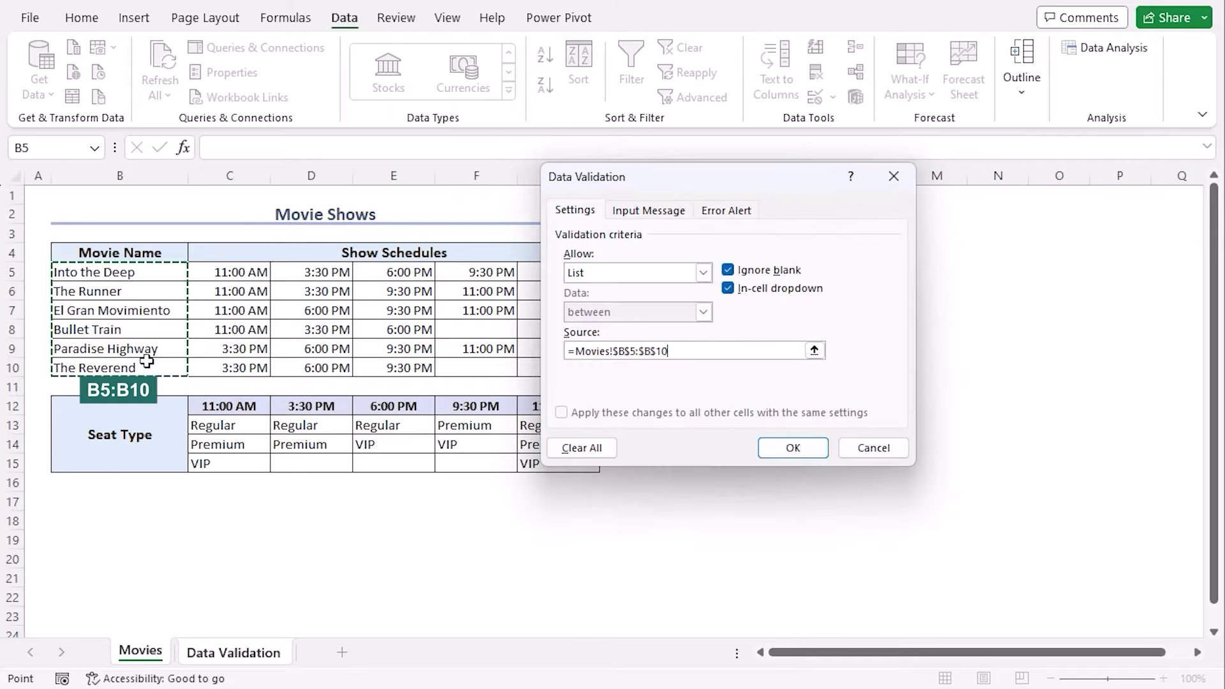
pyautogui.click(814, 447)
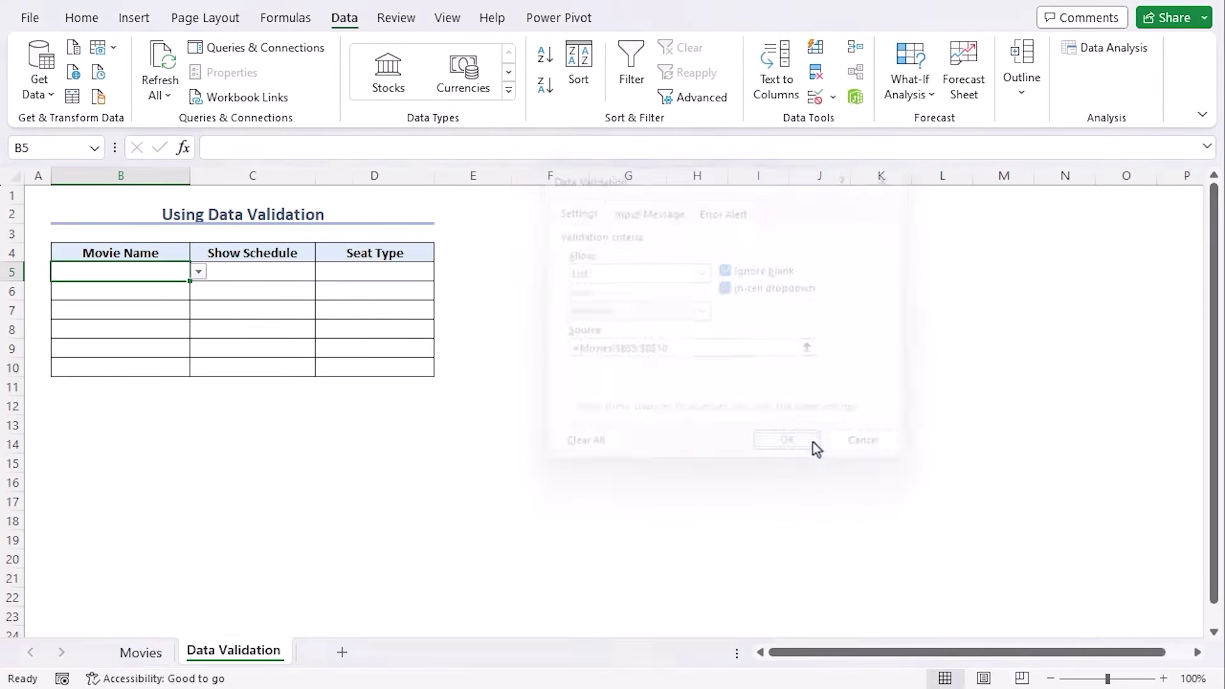
pyautogui.click(195, 272)
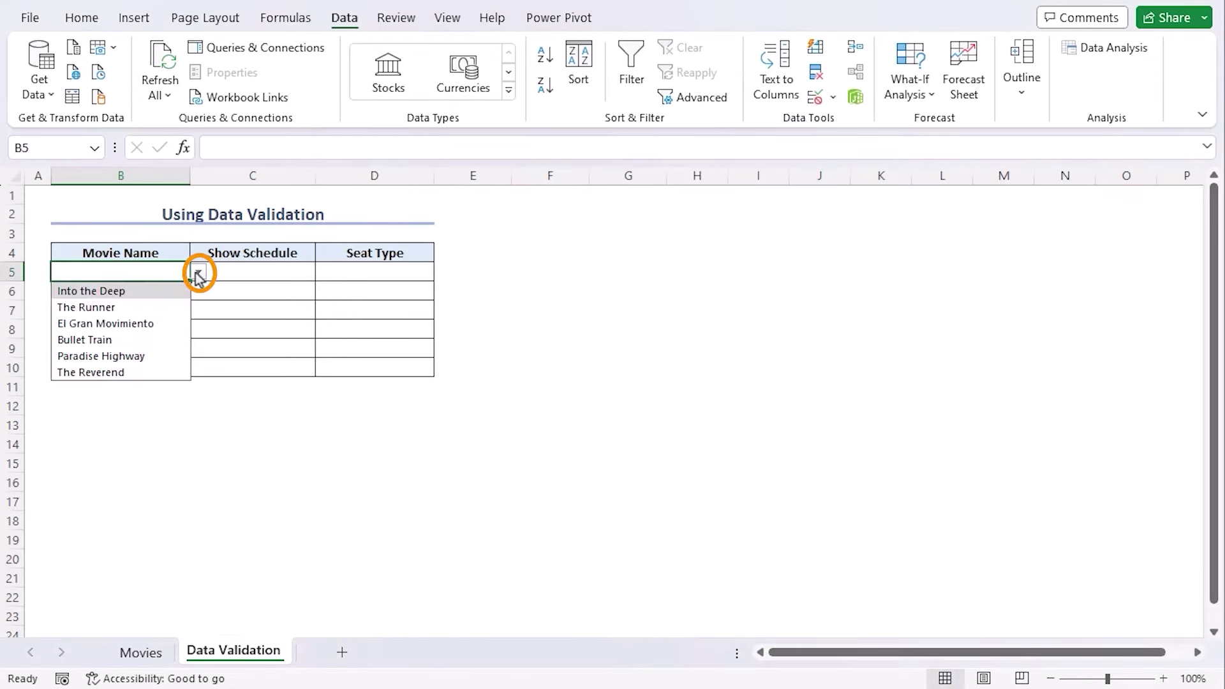
# Pick Into the Deep in B5, then paste only B5's validation onto B6:B10.
pyautogui.click(143, 291)
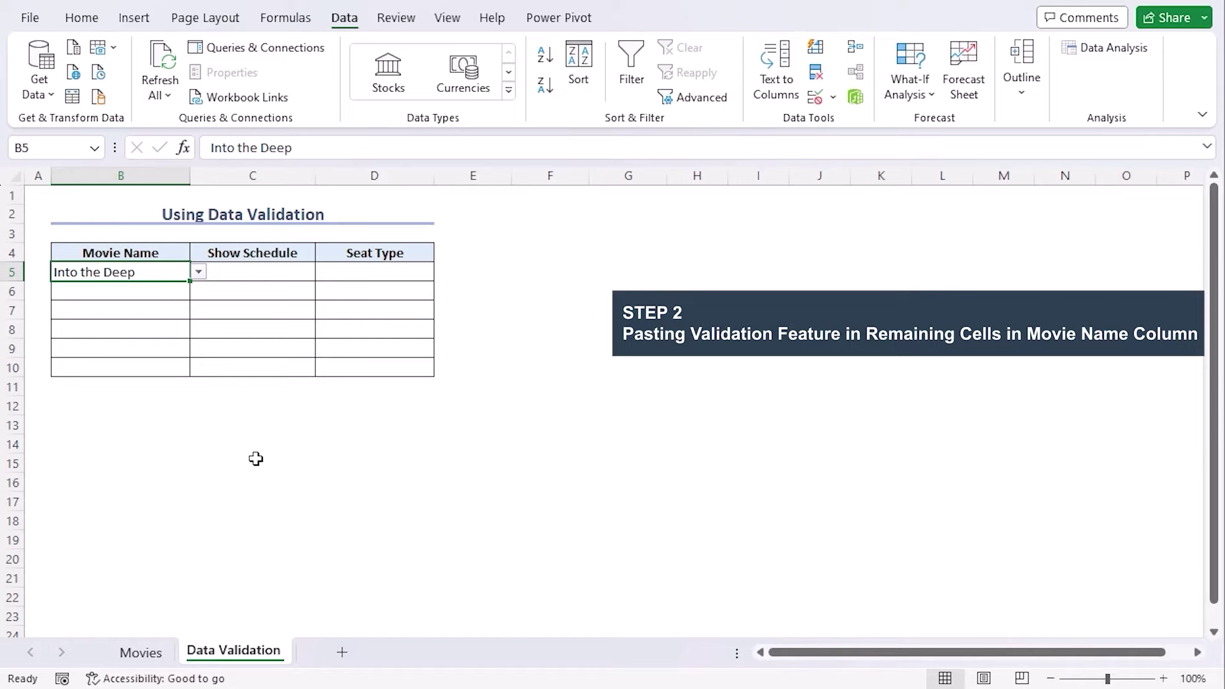
pyautogui.hotkey('ctrl', 'c')
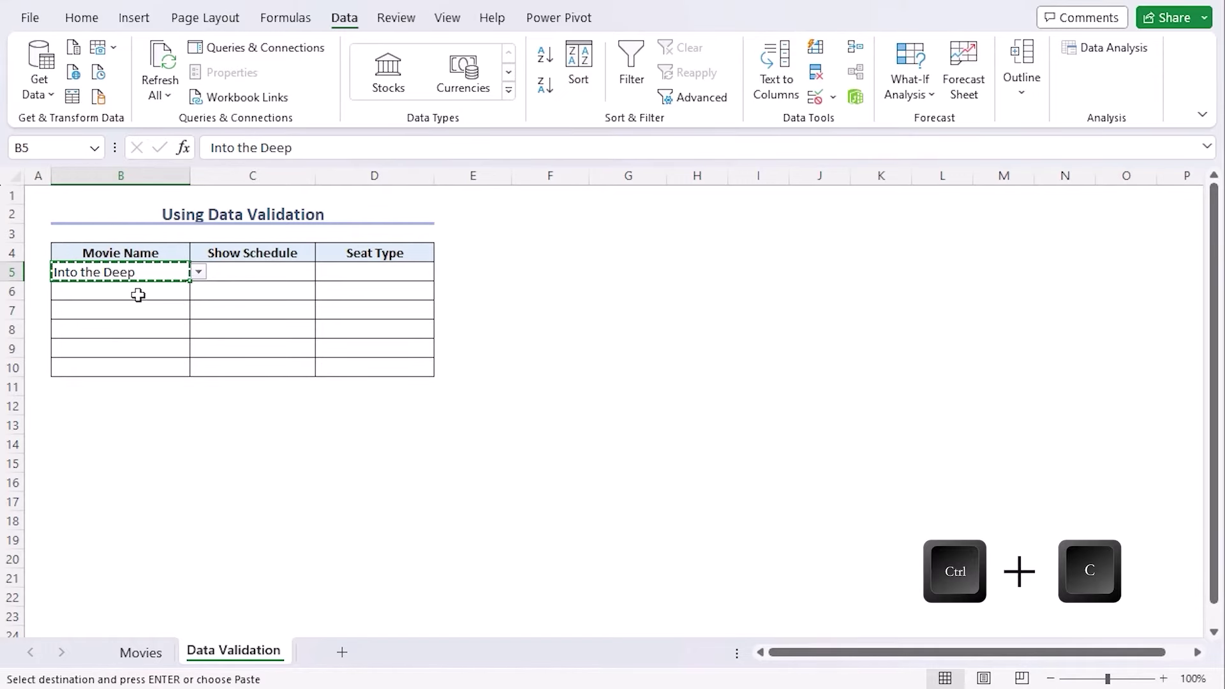
pyautogui.moveTo(142, 291); pyautogui.dragTo(149, 367)
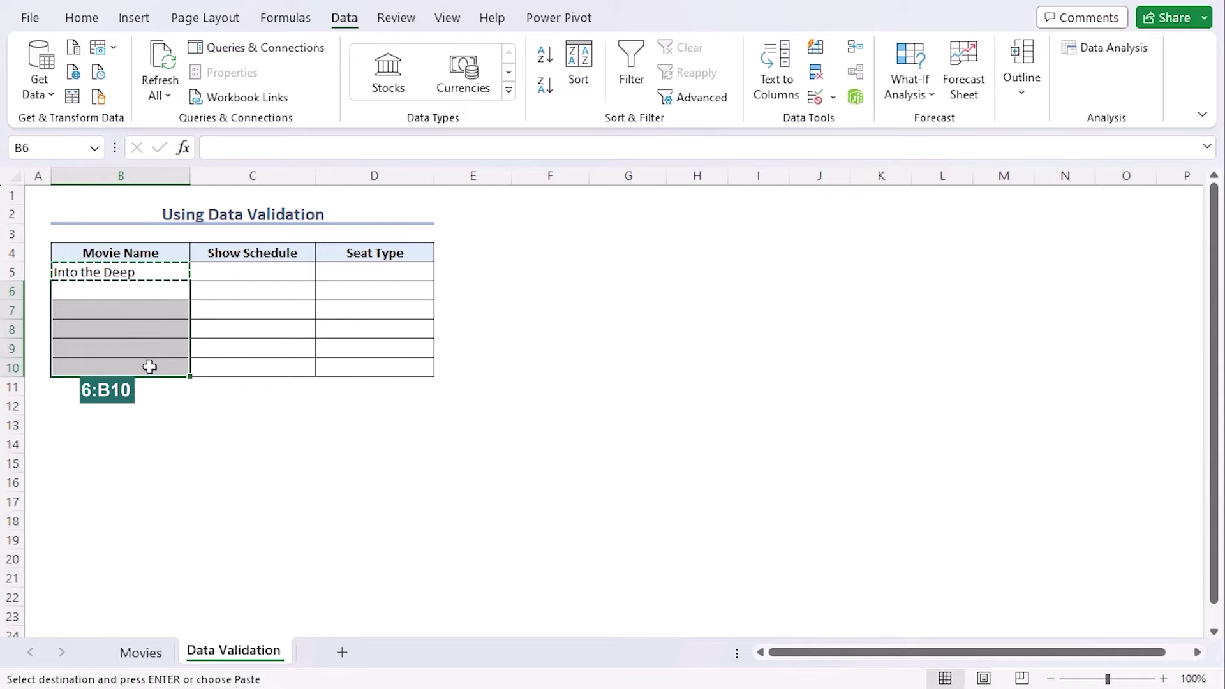
pyautogui.click(82, 18)
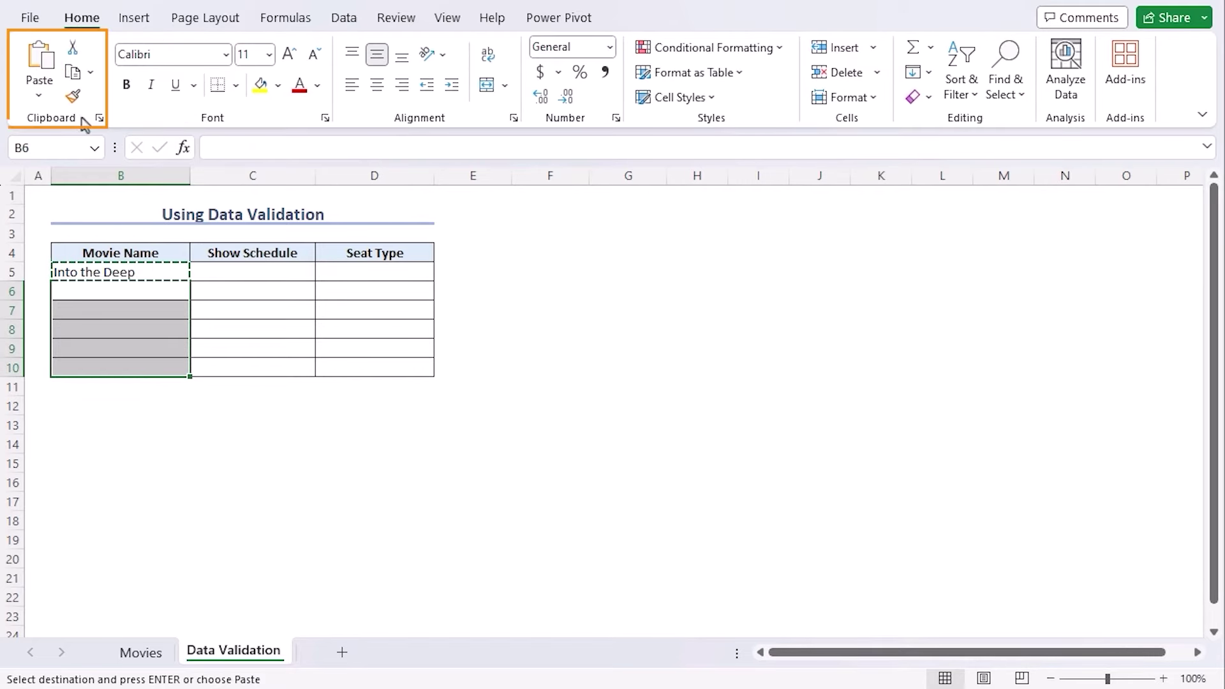
pyautogui.click(39, 94)
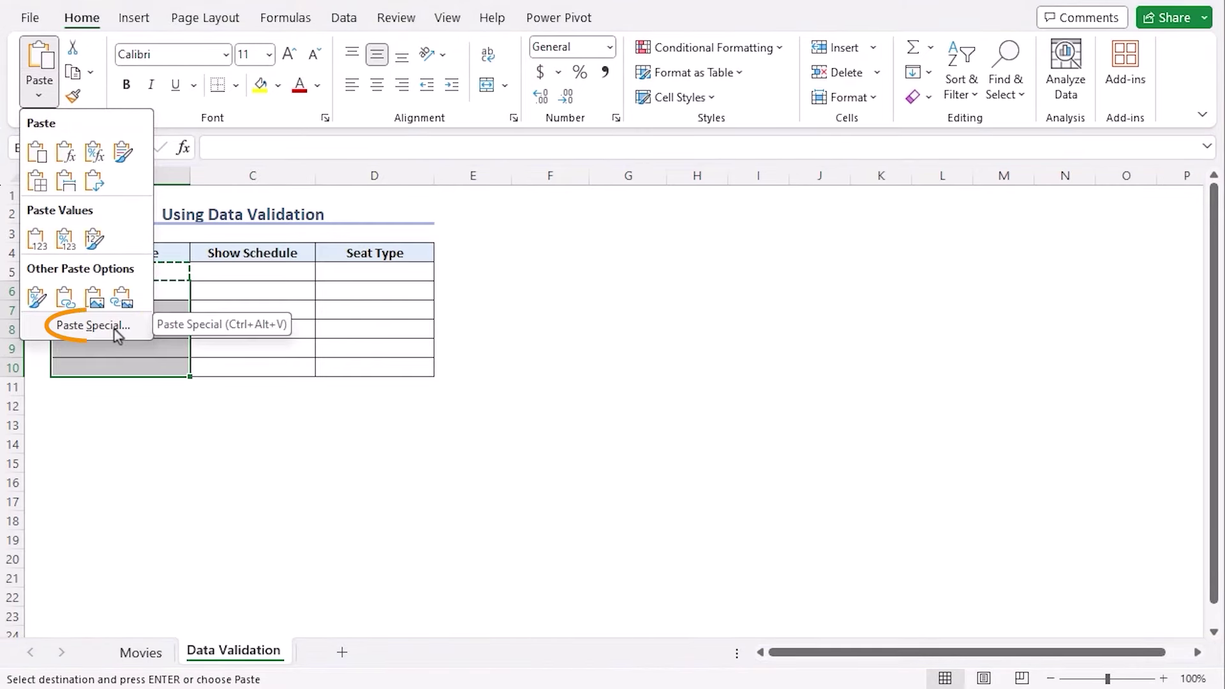
pyautogui.click(92, 326)
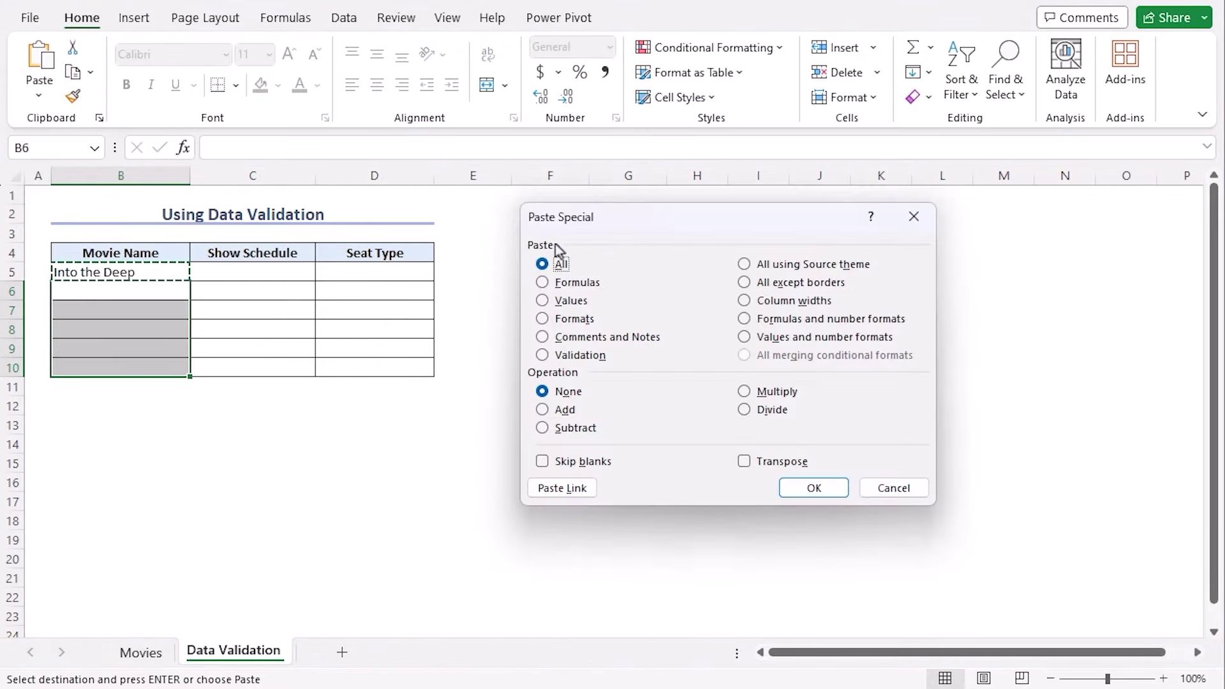
pyautogui.click(549, 356)
pyautogui.click(797, 492)
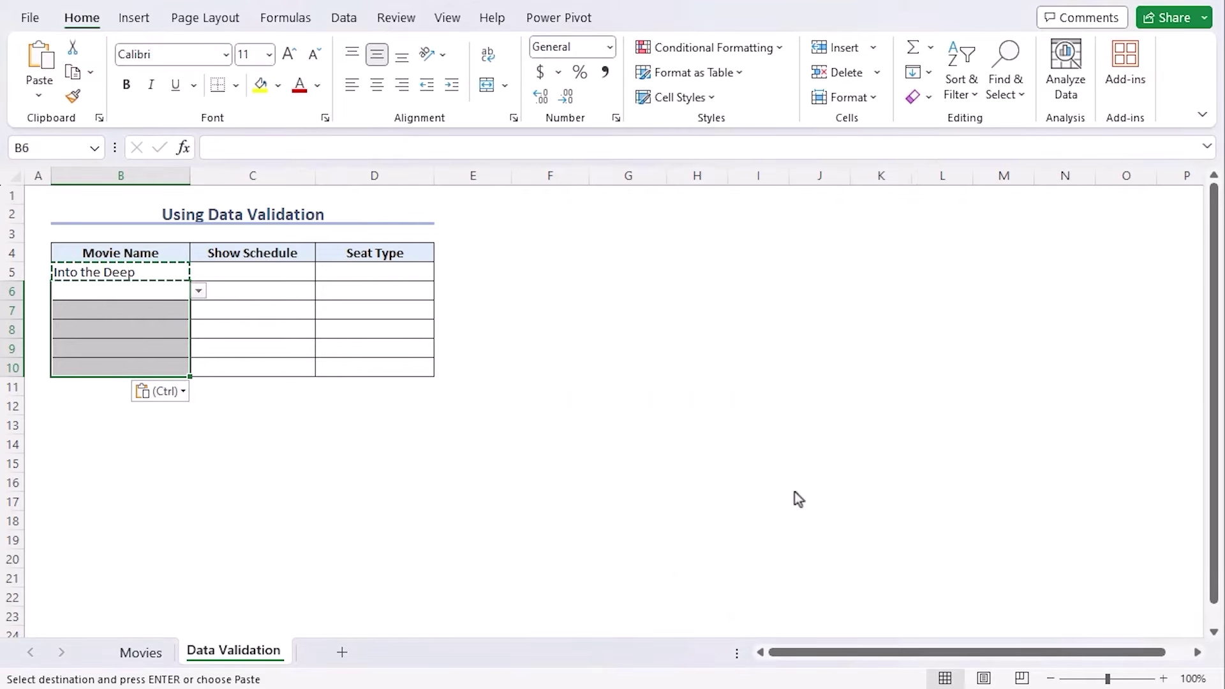
pyautogui.press('Escape')
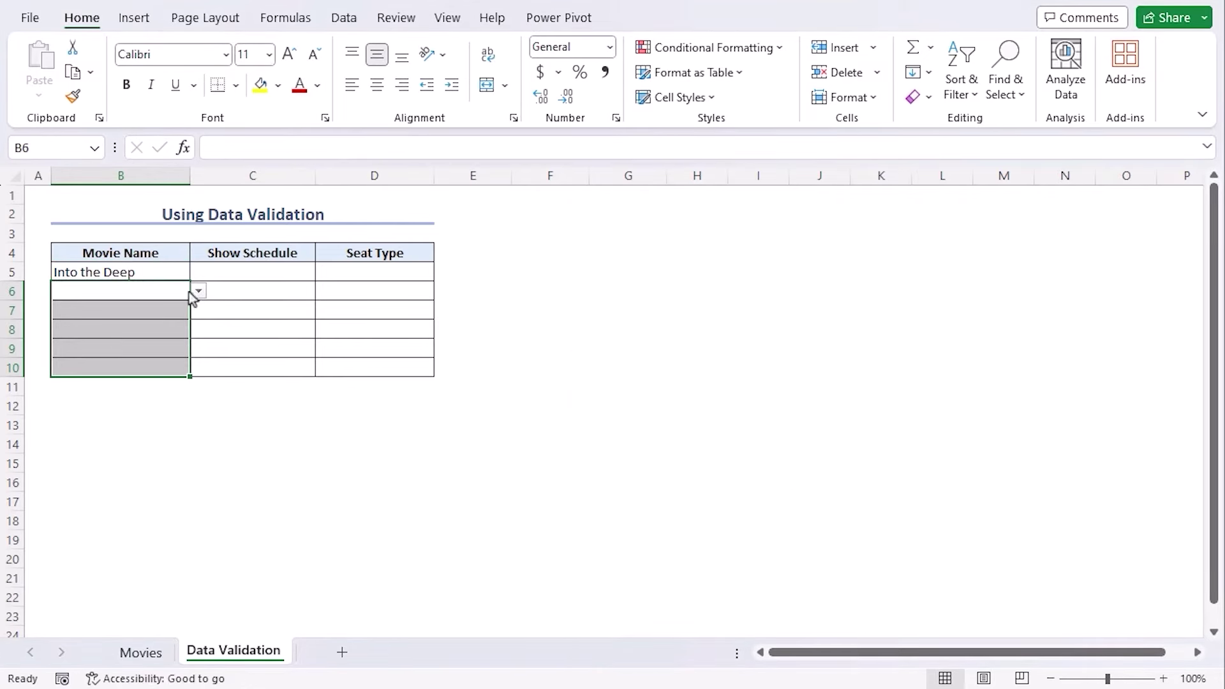
# Choose The Runner for B6 and El Gran Movimiento for B7 from the new drop-downs.
pyautogui.click(169, 310)
pyautogui.click(163, 348)
pyautogui.click(161, 364)
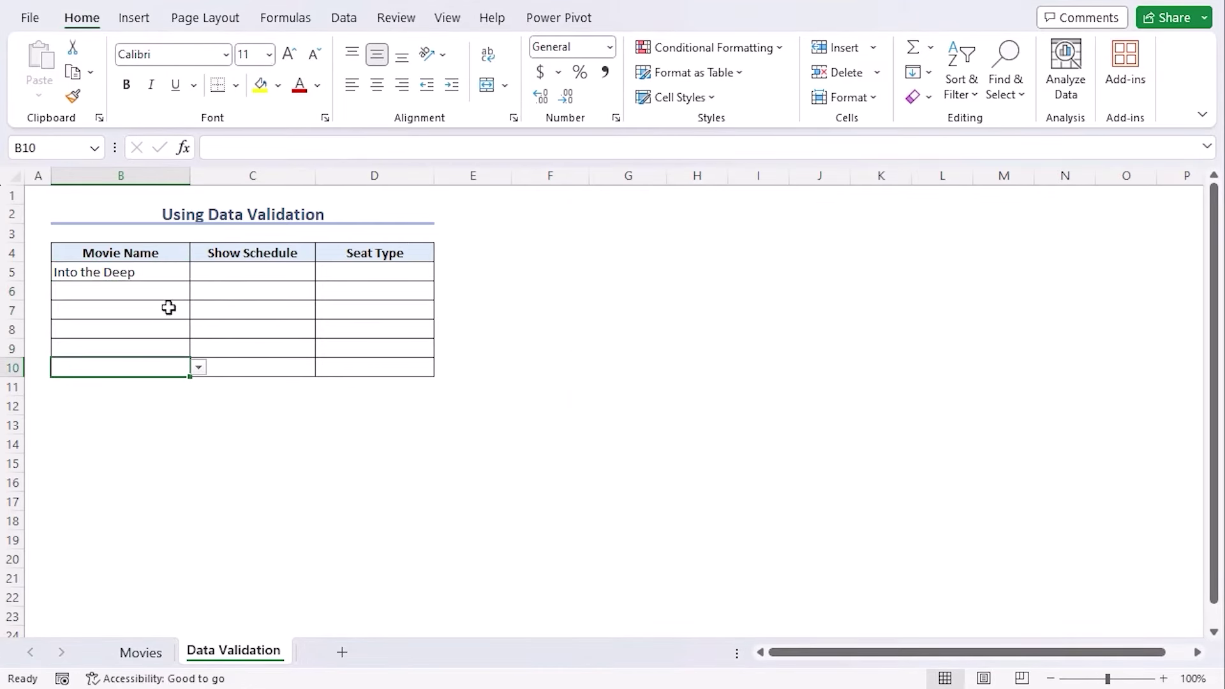
pyautogui.click(170, 289)
pyautogui.click(199, 291)
pyautogui.click(174, 325)
pyautogui.click(153, 309)
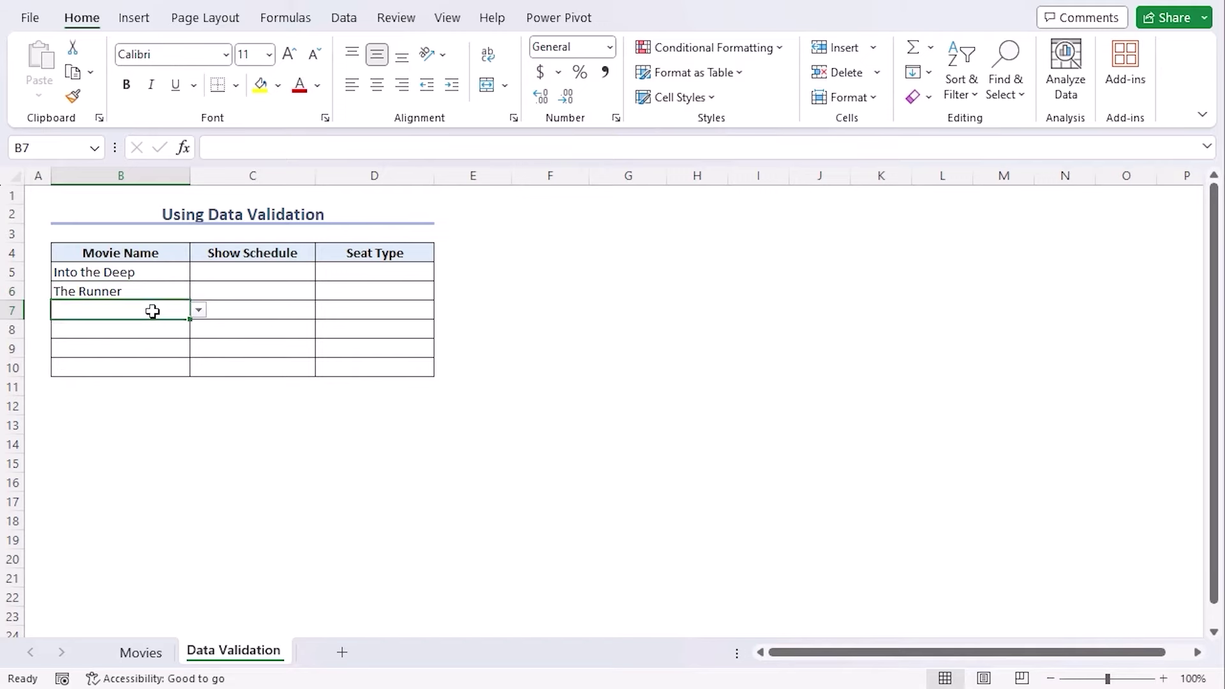
pyautogui.click(199, 310)
pyautogui.click(167, 361)
# Choose Bullet Train, Paradise Highway and The Reverend for B8, B9 and B10.
pyautogui.click(185, 329)
pyautogui.click(199, 329)
pyautogui.click(171, 397)
pyautogui.click(185, 348)
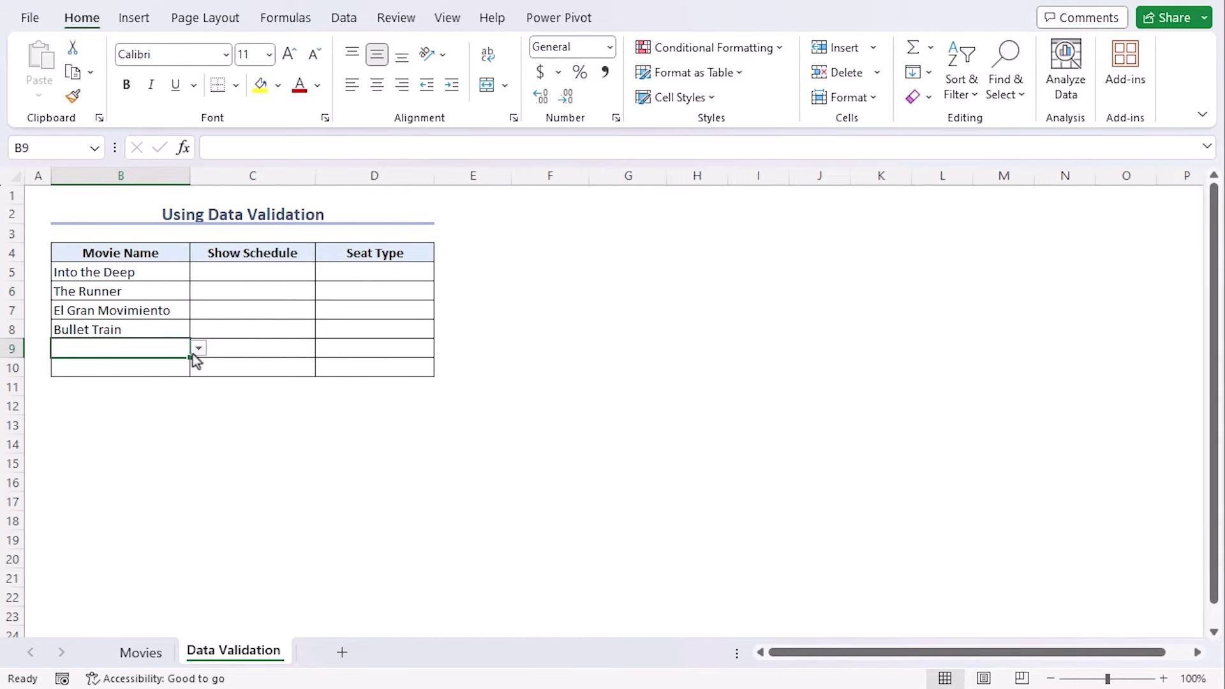
pyautogui.click(199, 348)
pyautogui.click(161, 431)
pyautogui.click(182, 368)
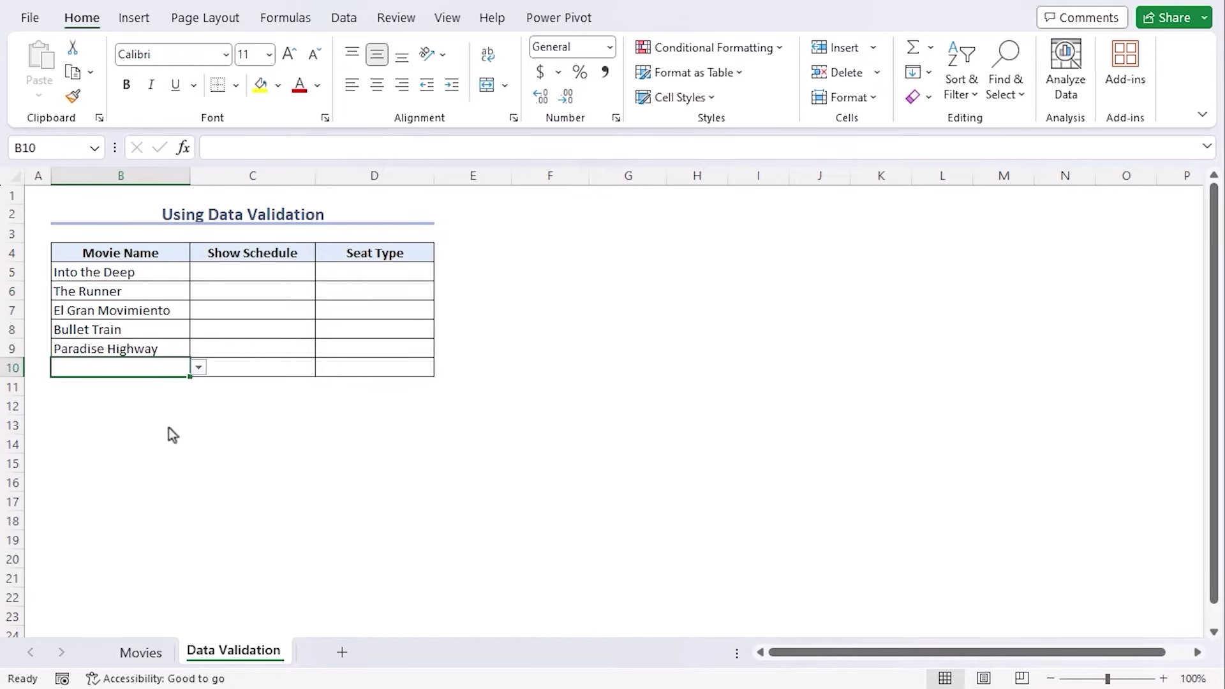
pyautogui.click(199, 367)
pyautogui.click(160, 466)
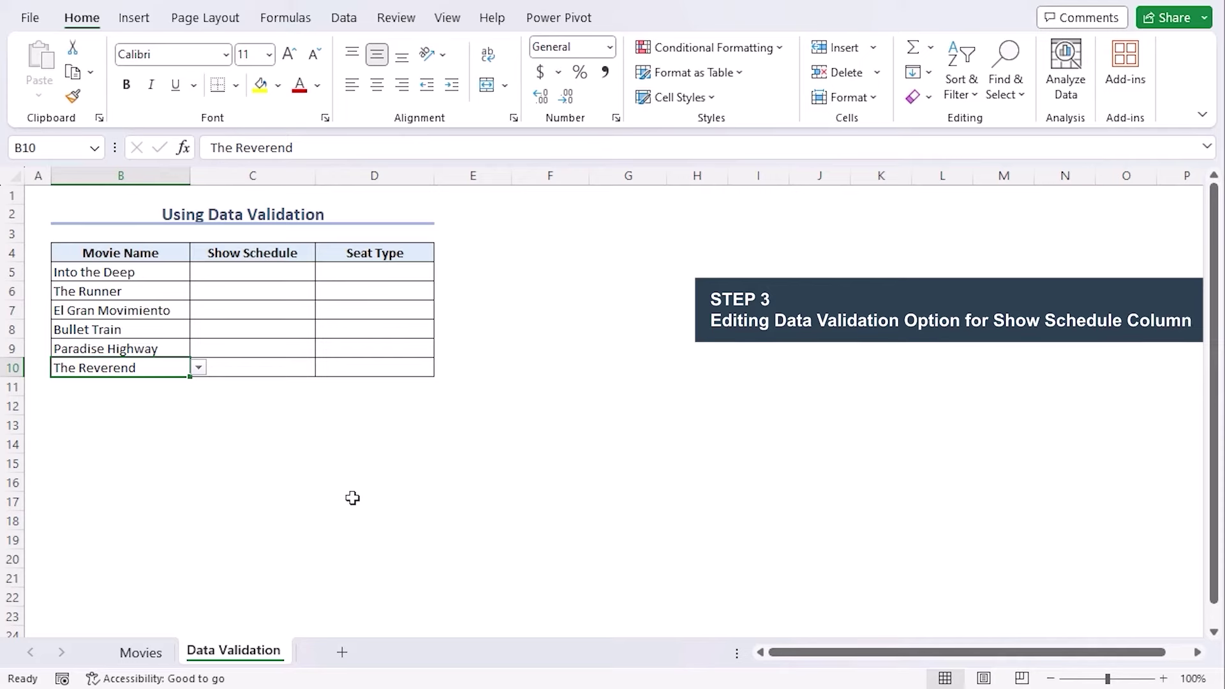
pyautogui.click(140, 651)
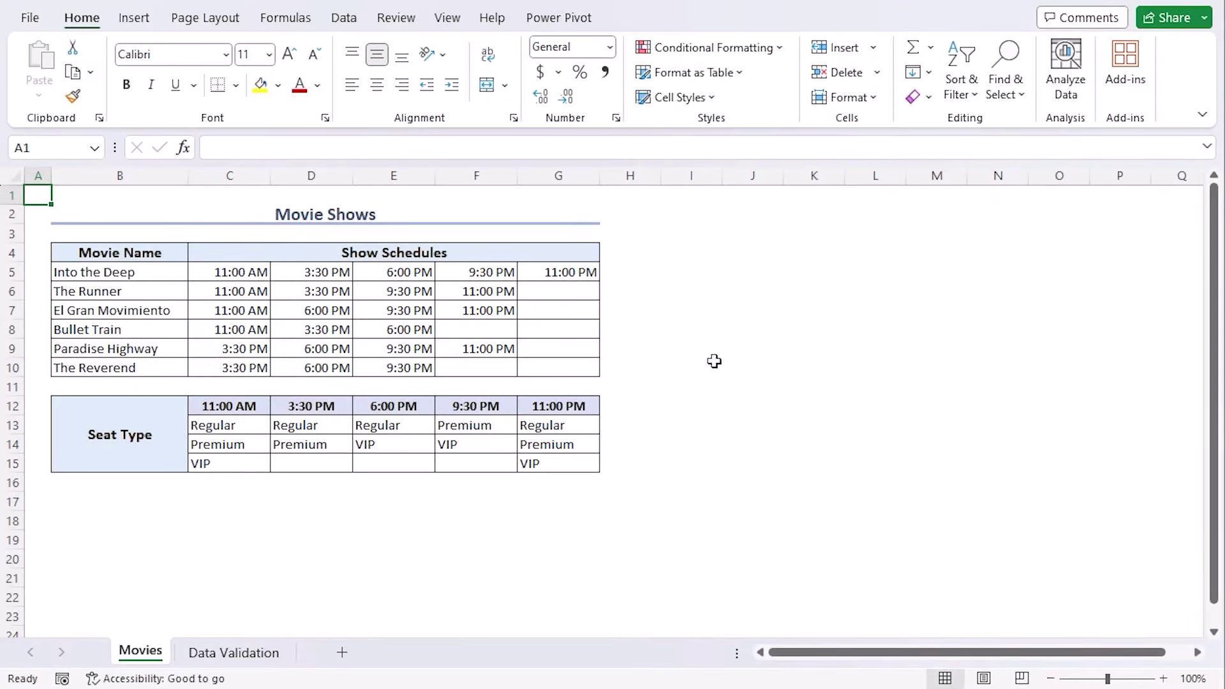
pyautogui.click(248, 660)
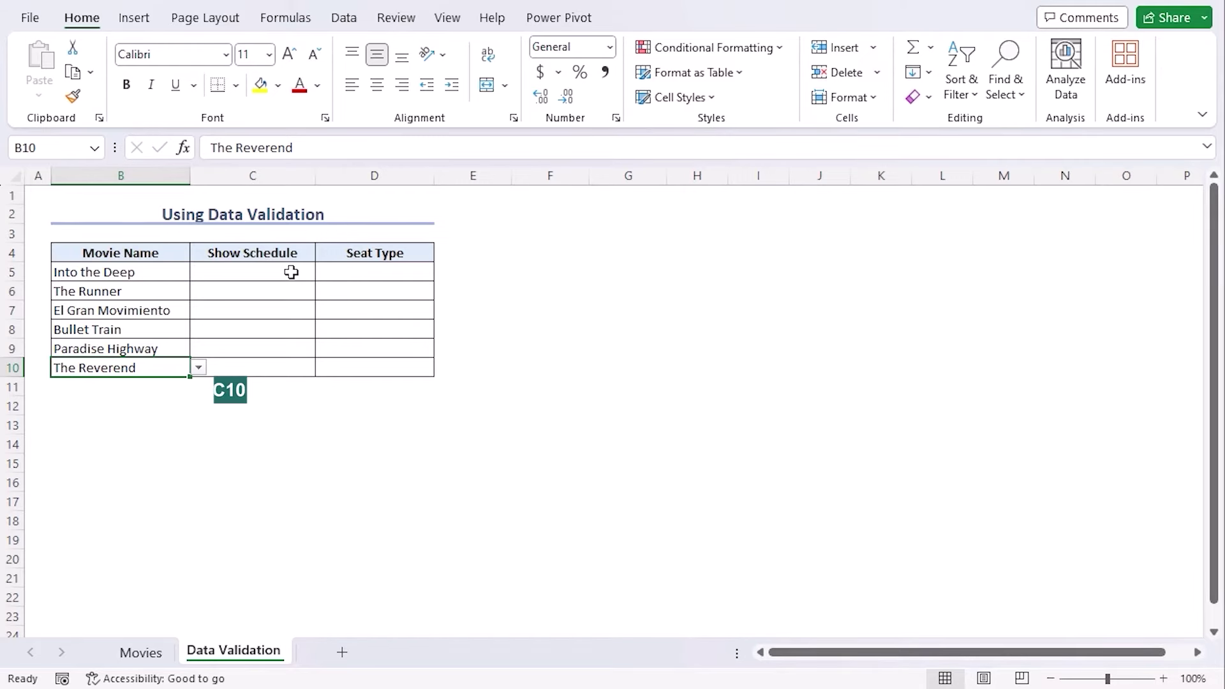
# Select C5:C10 and set its Data Validation to allow a List.
pyautogui.moveTo(289, 271); pyautogui.dragTo(292, 364)
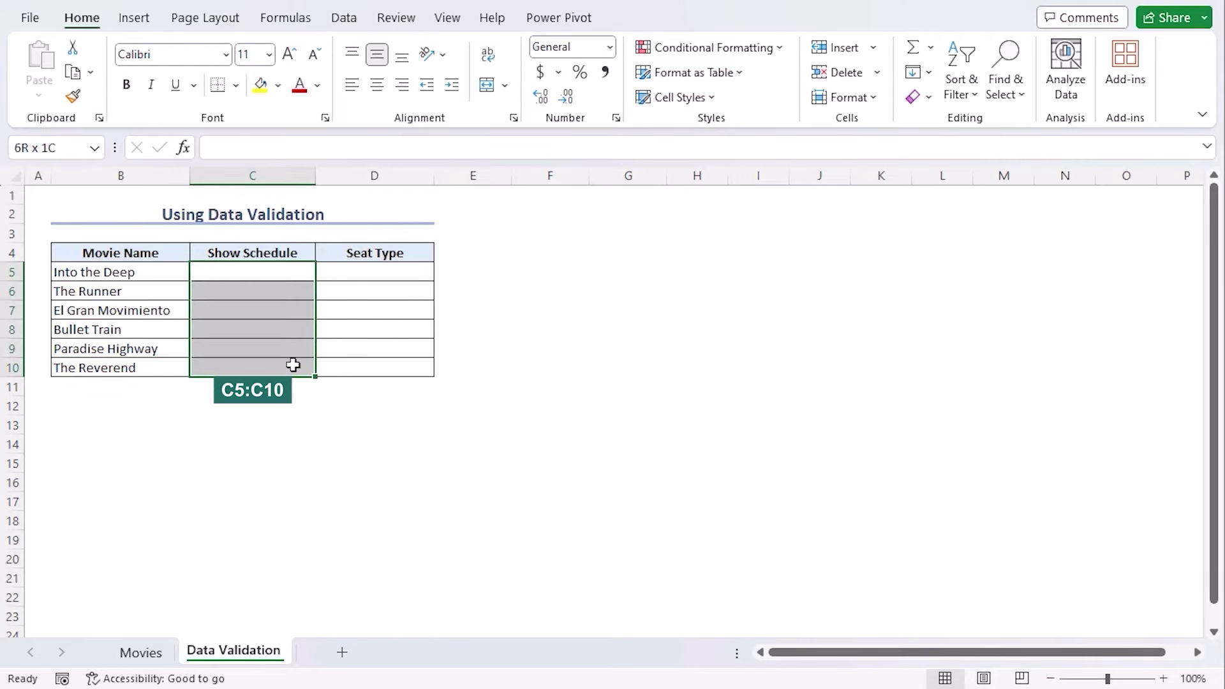
pyautogui.click(343, 19)
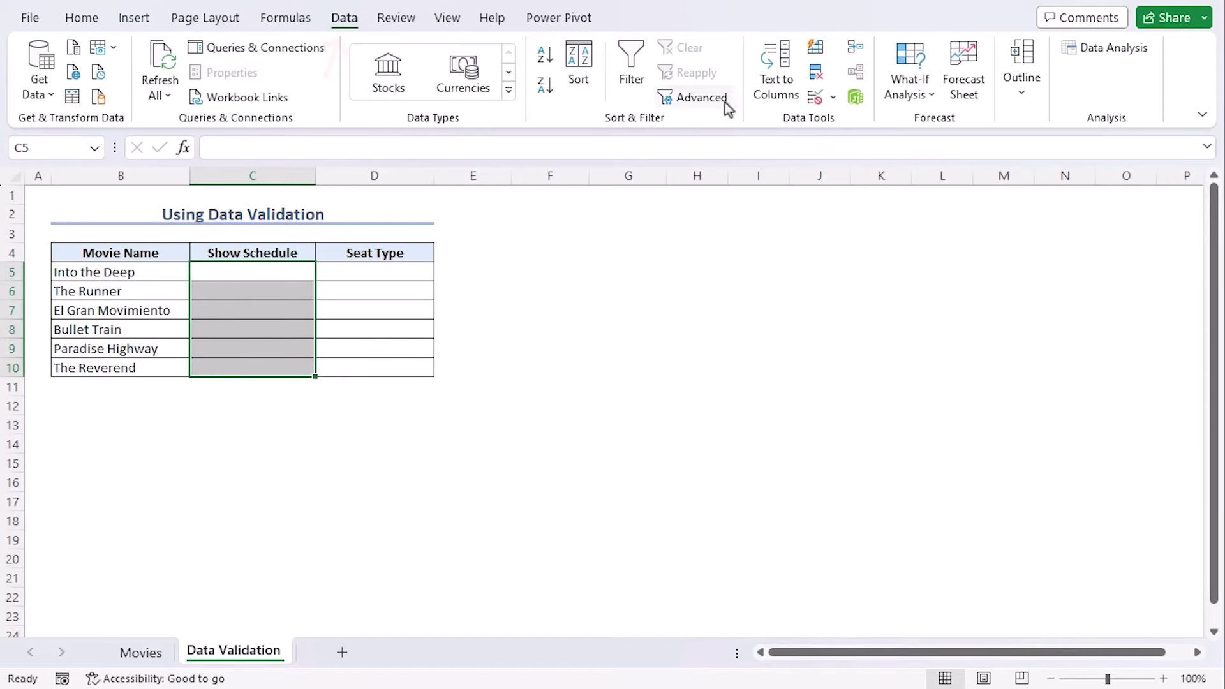
pyautogui.click(815, 99)
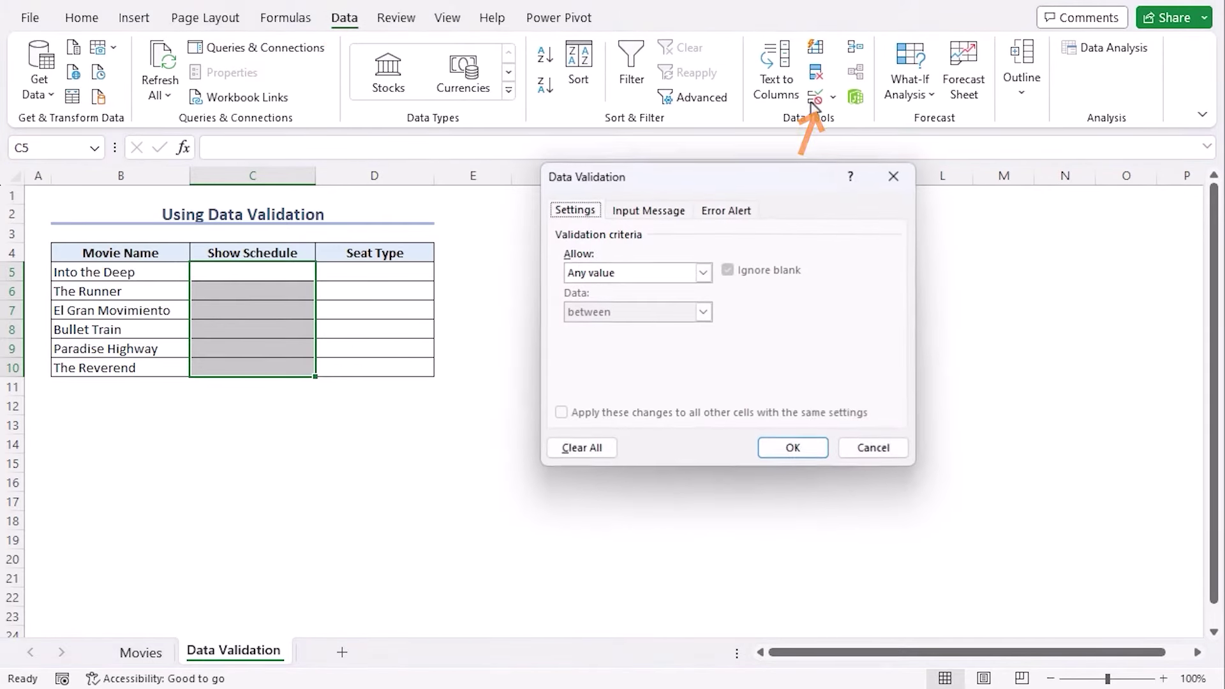
pyautogui.click(702, 272)
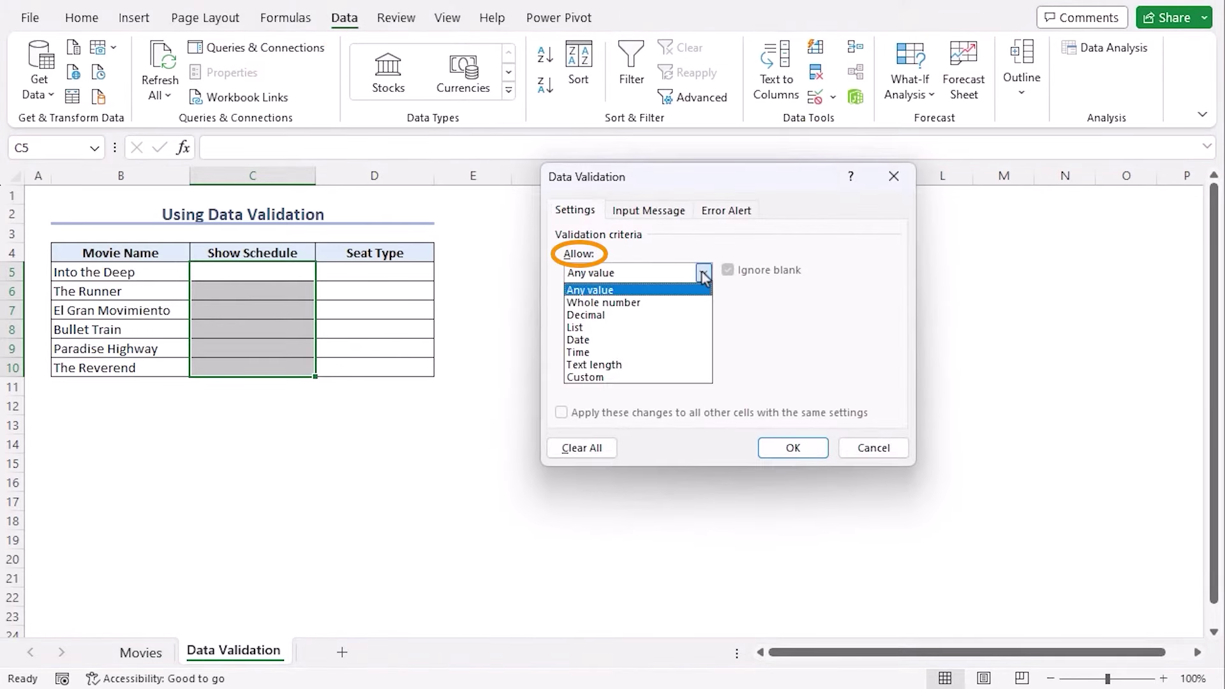
pyautogui.click(639, 328)
pyautogui.click(671, 351)
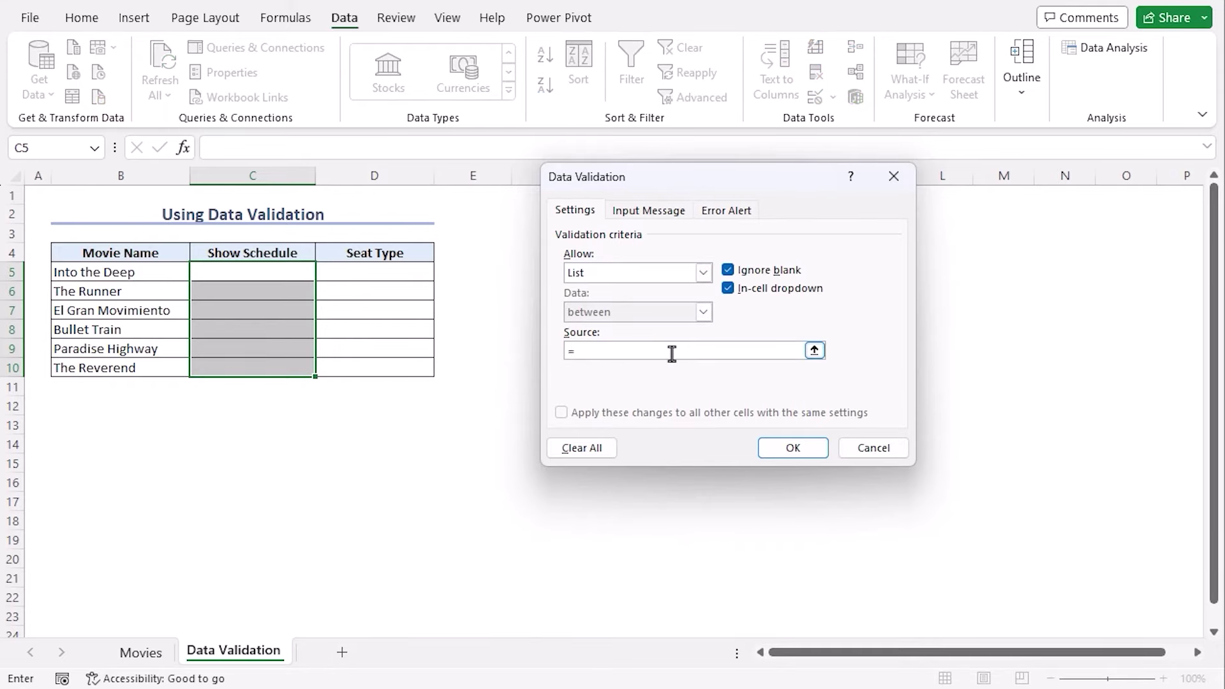
# Enter the source =OFFSET(Movies!$B$5,MATCH($B5,Movies!$B$5:$B$10,0)-1,1,1,5) and apply the rule.
pyautogui.write('=OFFSET(')
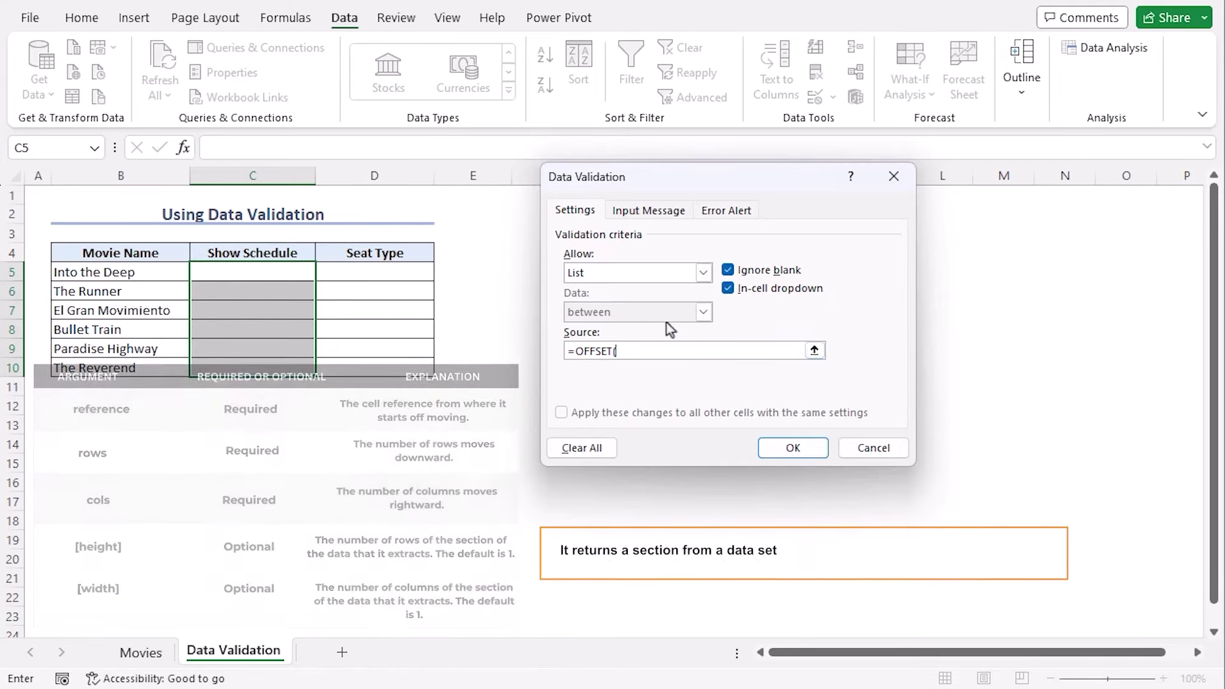
pyautogui.click(137, 652)
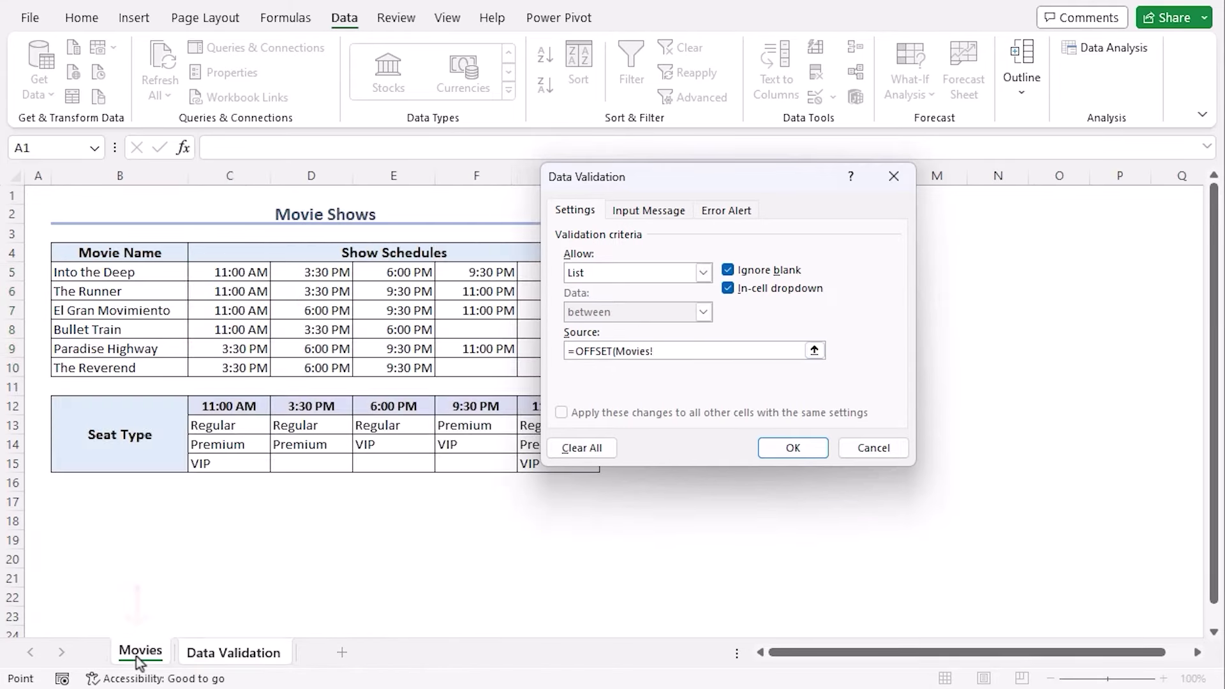
pyautogui.click(146, 269)
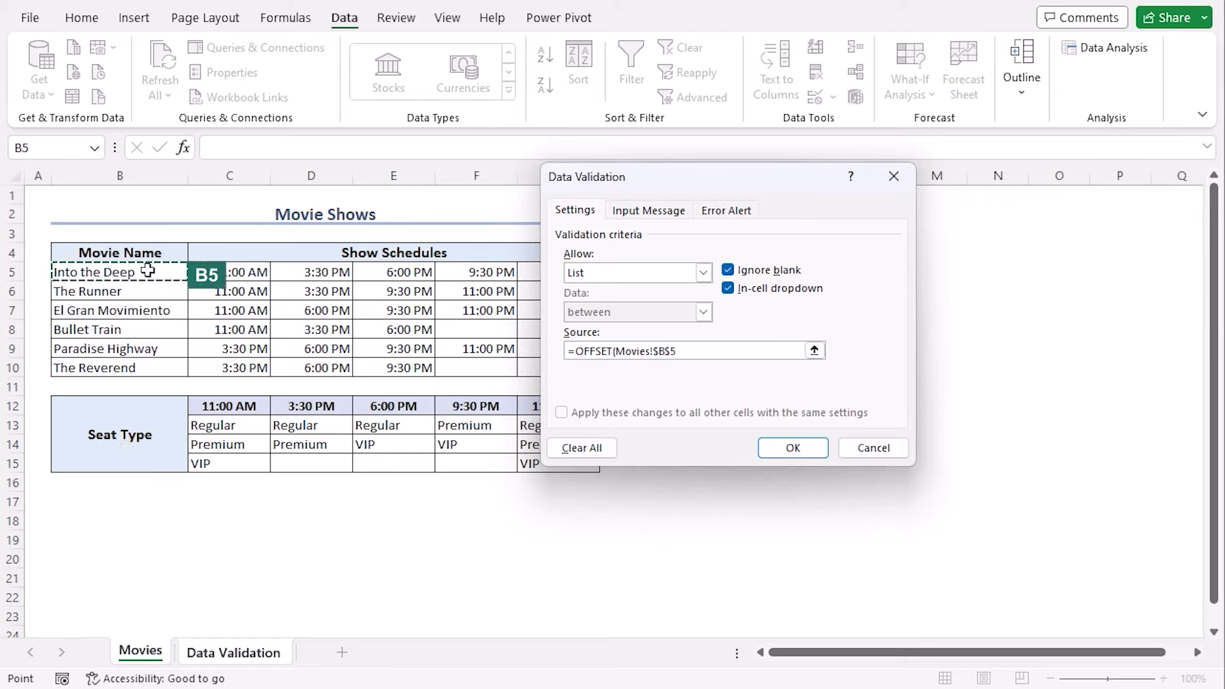
pyautogui.write(',M')
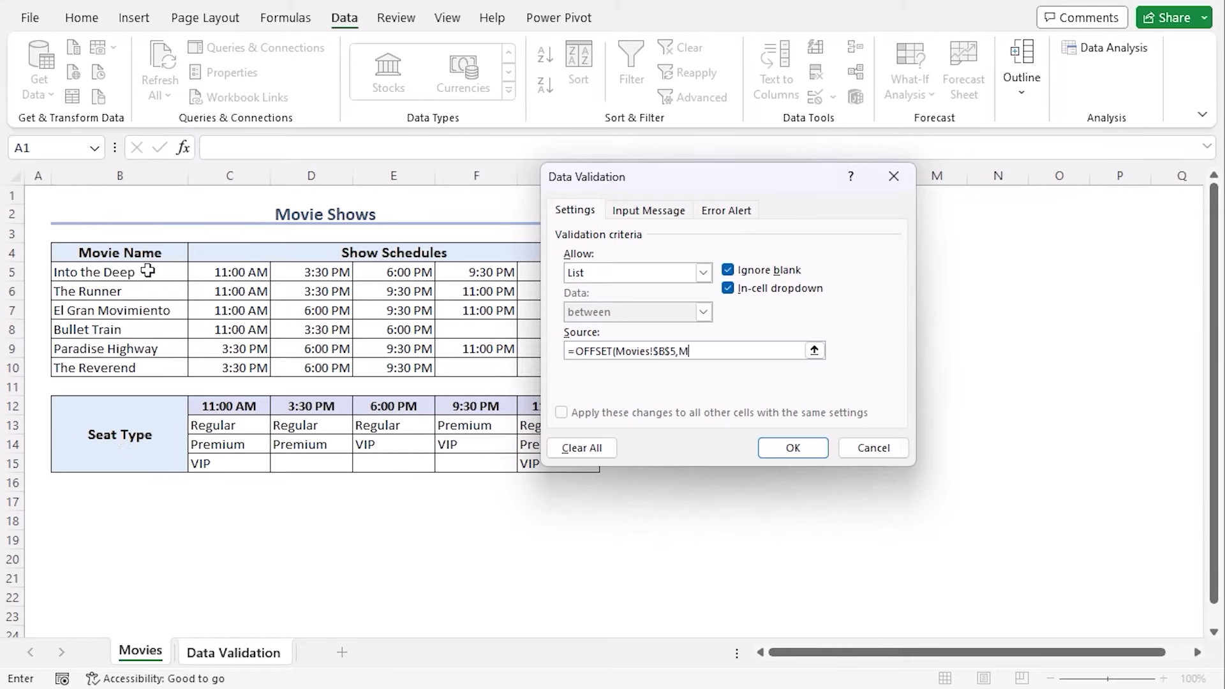
pyautogui.write('ATCH(')
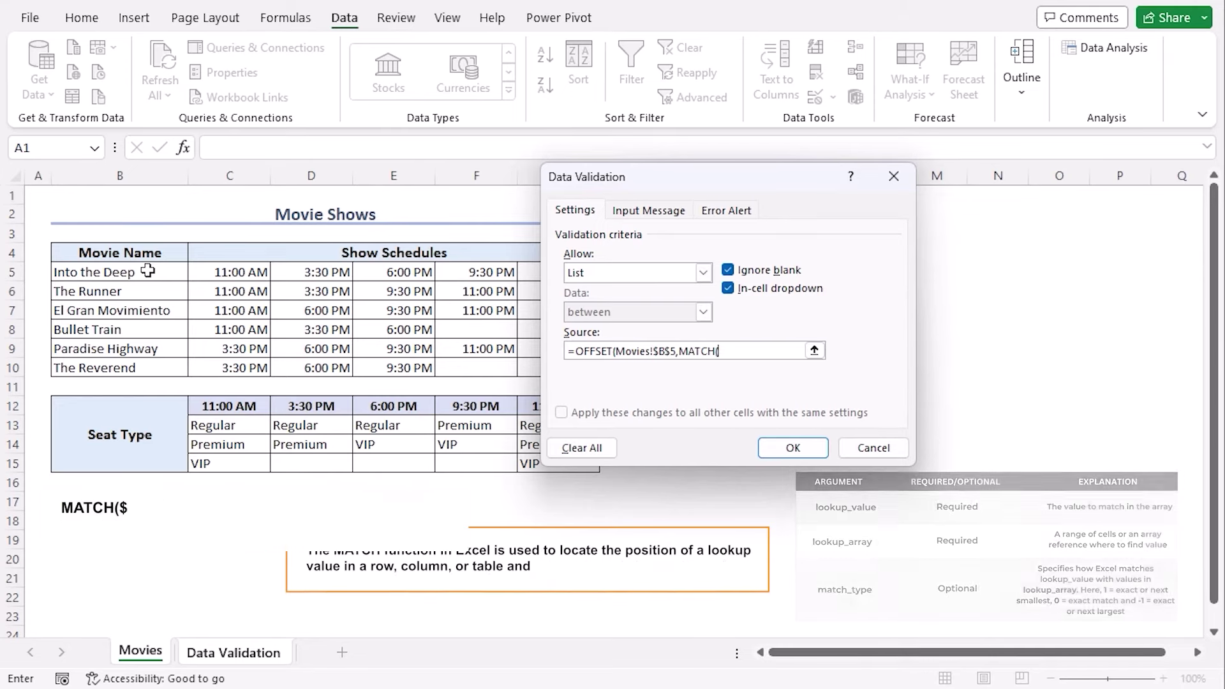
pyautogui.click(234, 654)
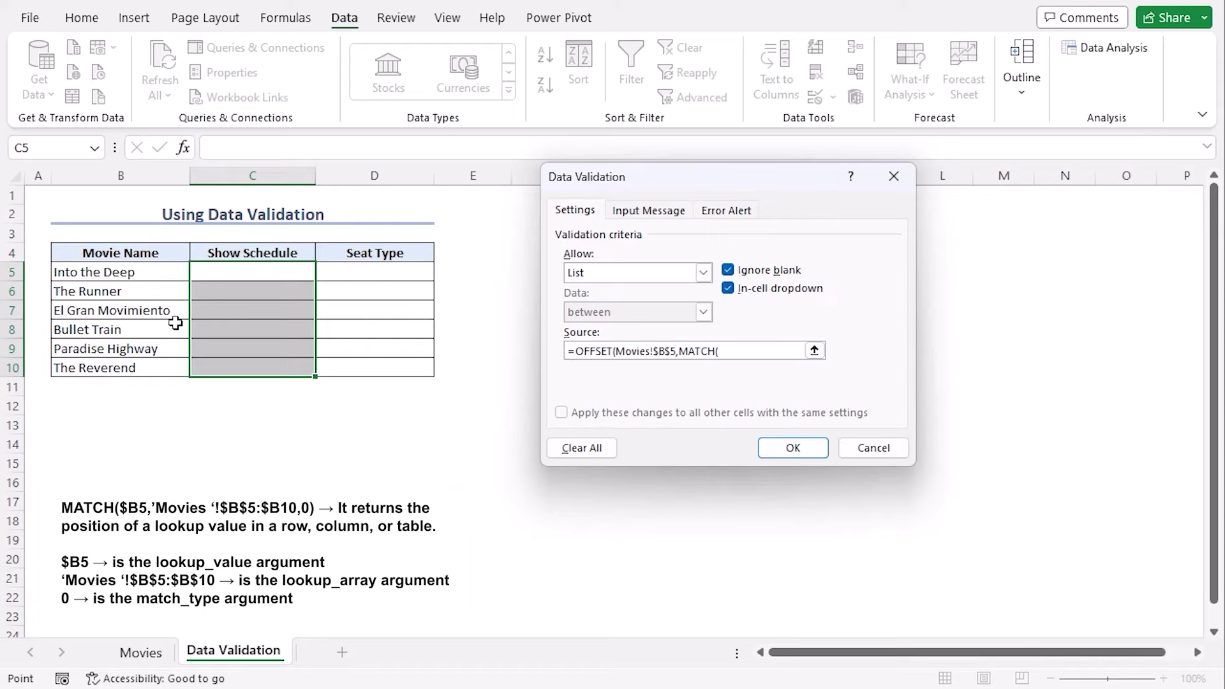
pyautogui.click(147, 272)
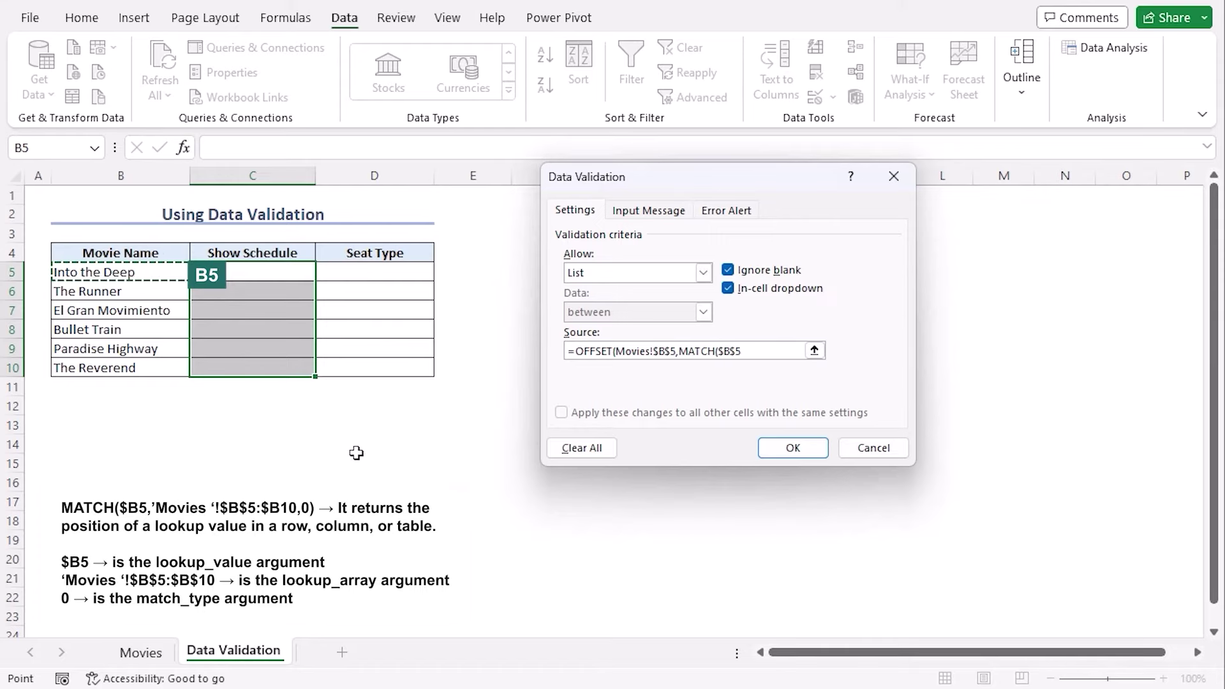
pyautogui.press('F4')
pyautogui.press('F4')
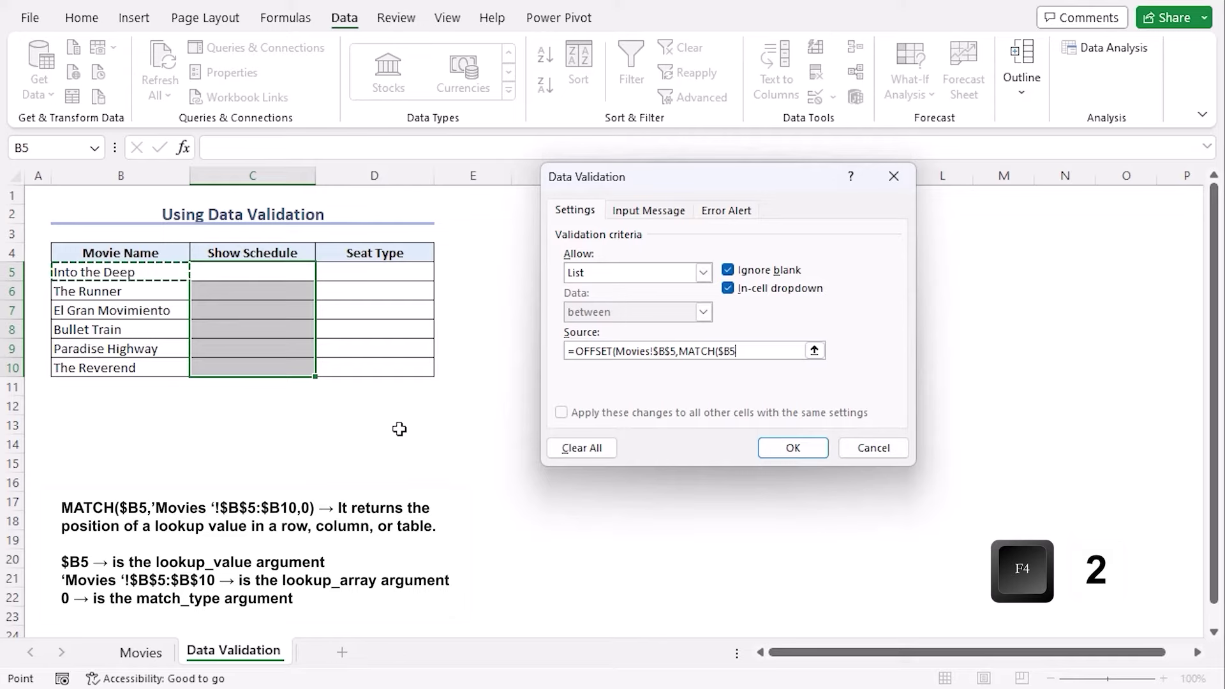
pyautogui.write(',')
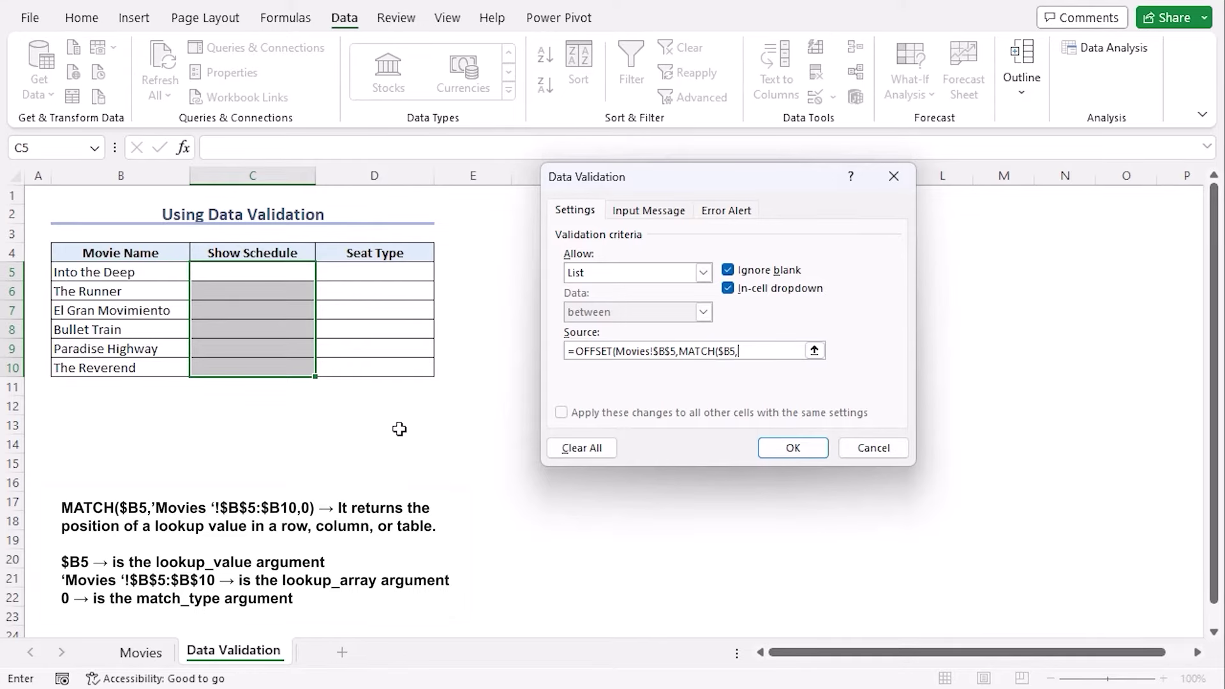
pyautogui.click(140, 651)
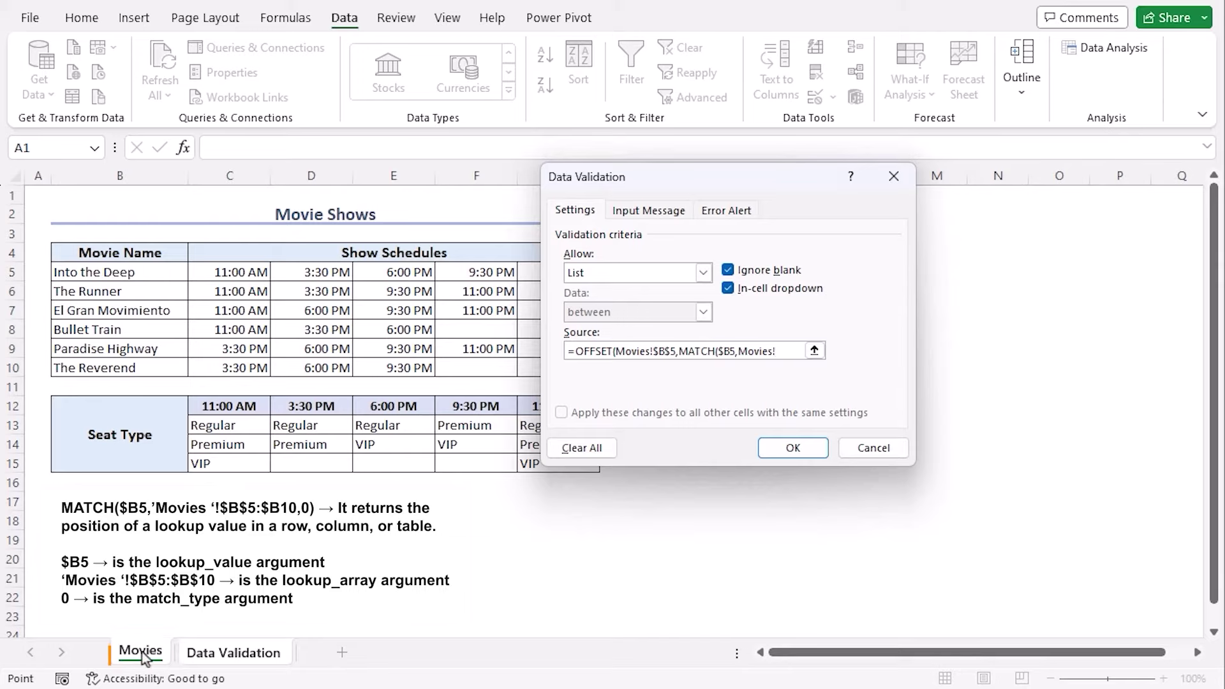
pyautogui.moveTo(144, 274); pyautogui.dragTo(158, 374)
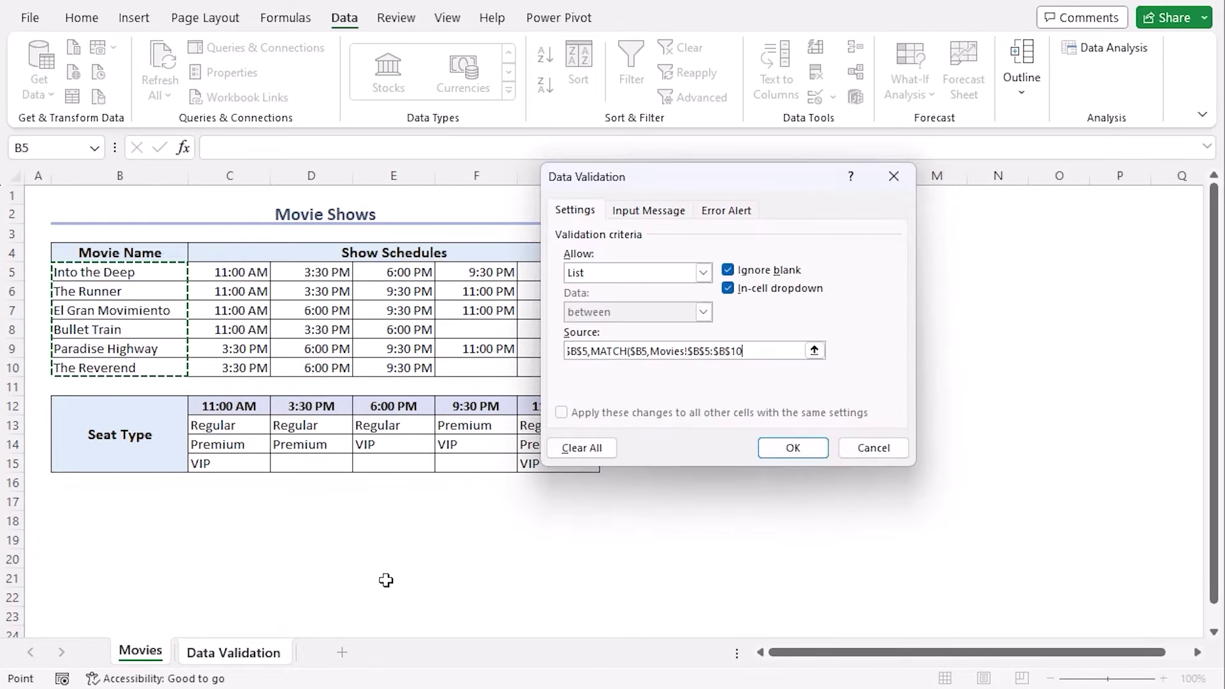
pyautogui.write(',')
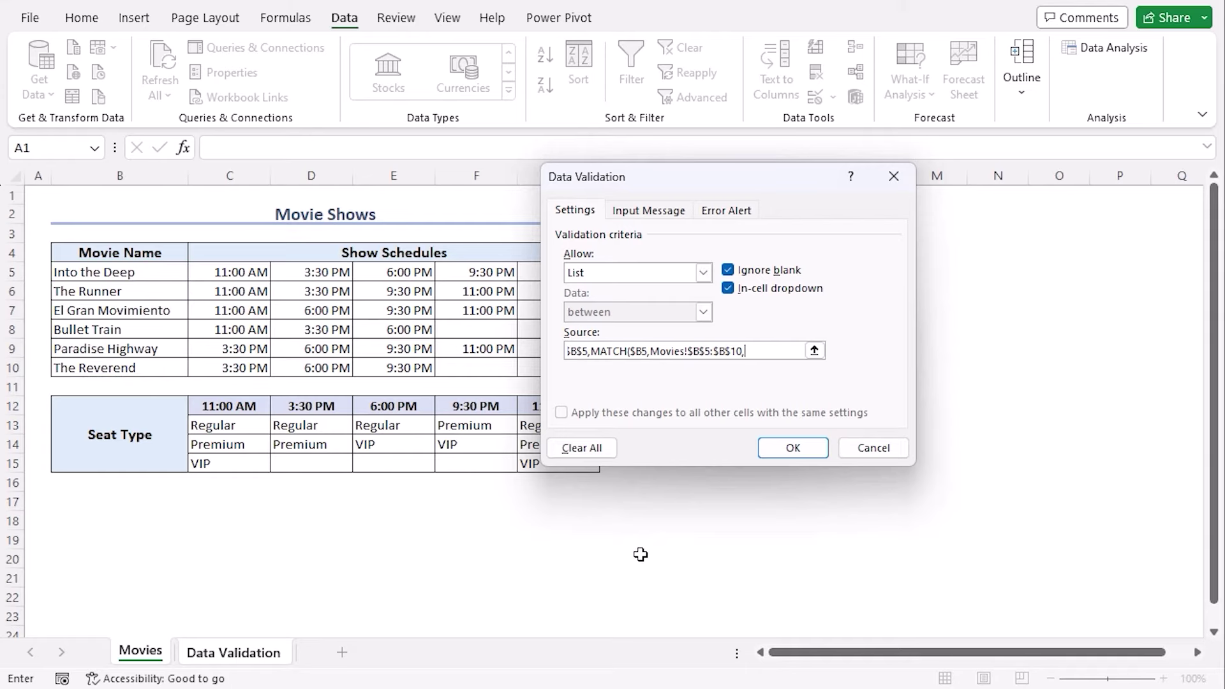
pyautogui.write('0)-1,1,1,5')
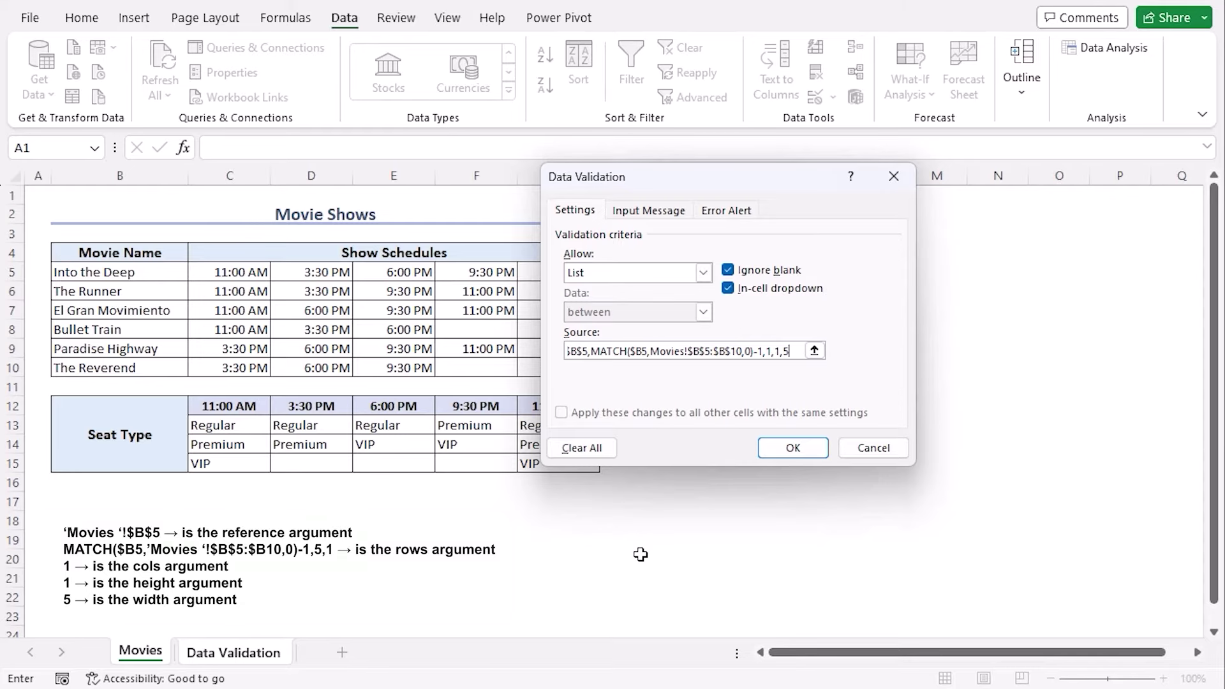
pyautogui.write(')')
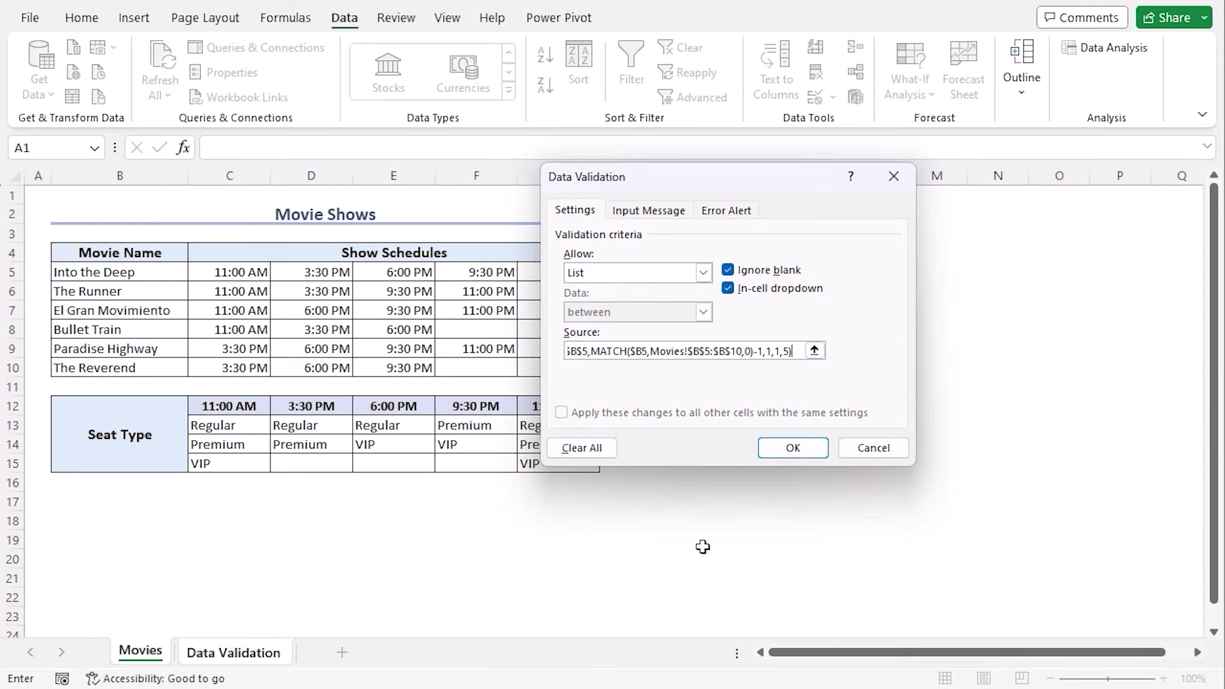
pyautogui.click(793, 448)
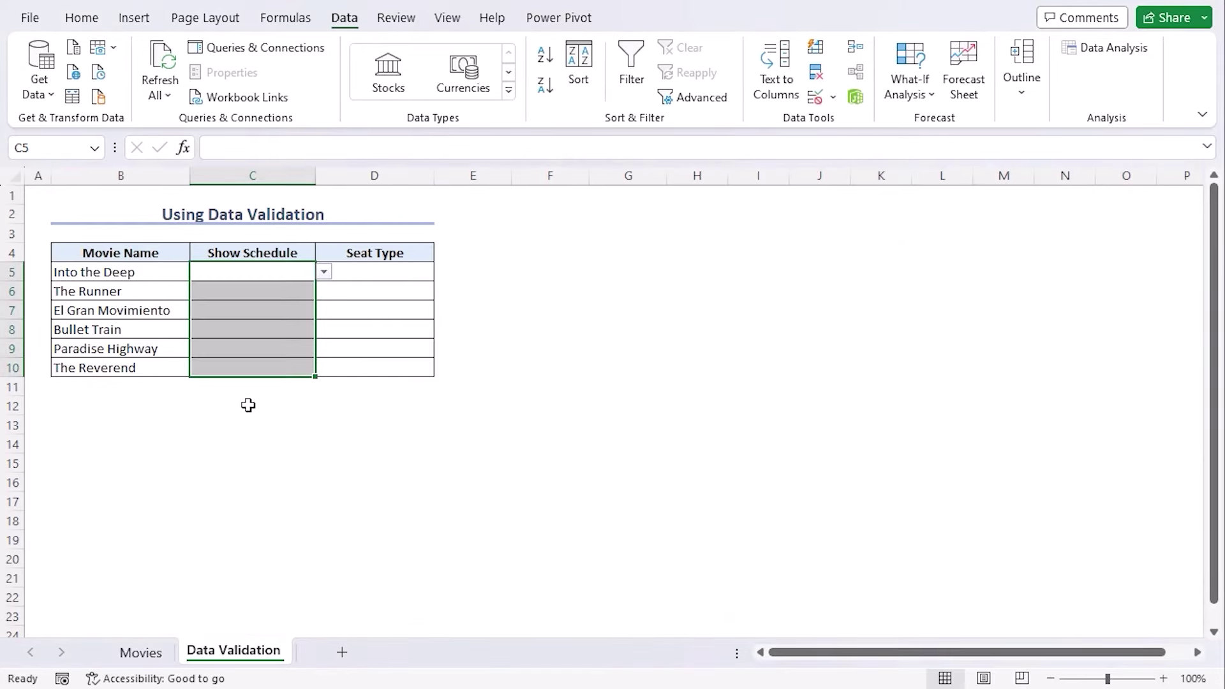
# Pick the 6:00 PM show for Into the Deep in C5.
pyautogui.click(255, 277)
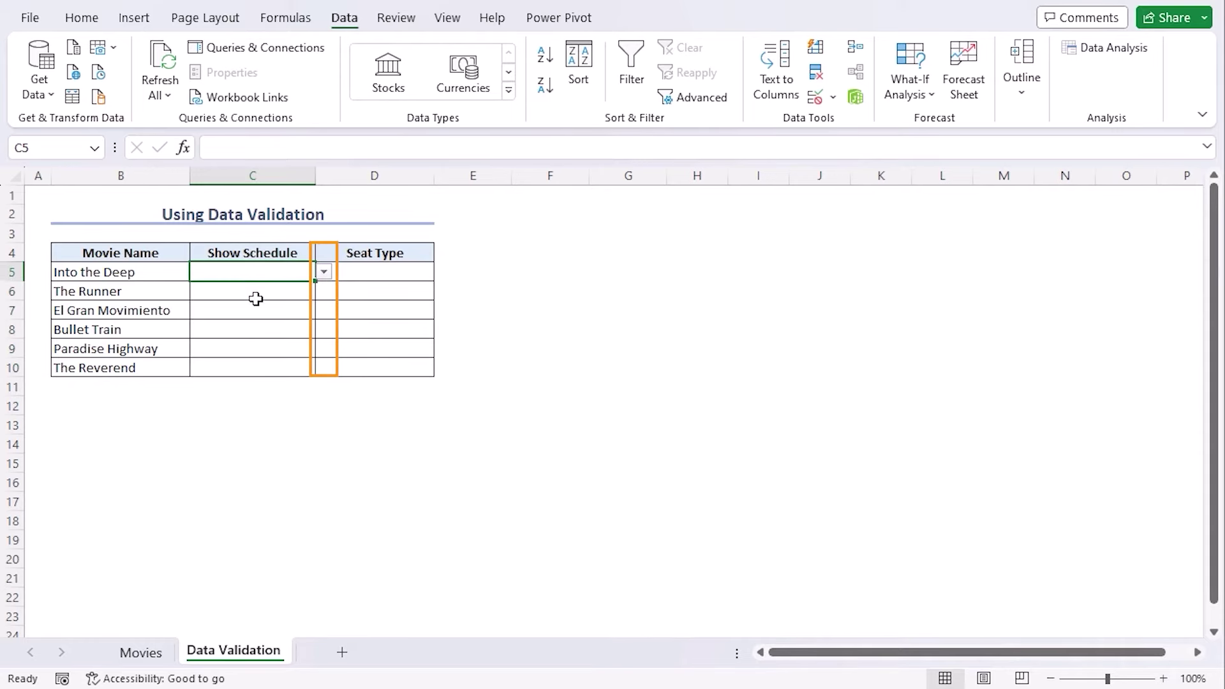
pyautogui.click(254, 295)
pyautogui.click(259, 329)
pyautogui.click(262, 351)
pyautogui.click(262, 366)
pyautogui.click(266, 331)
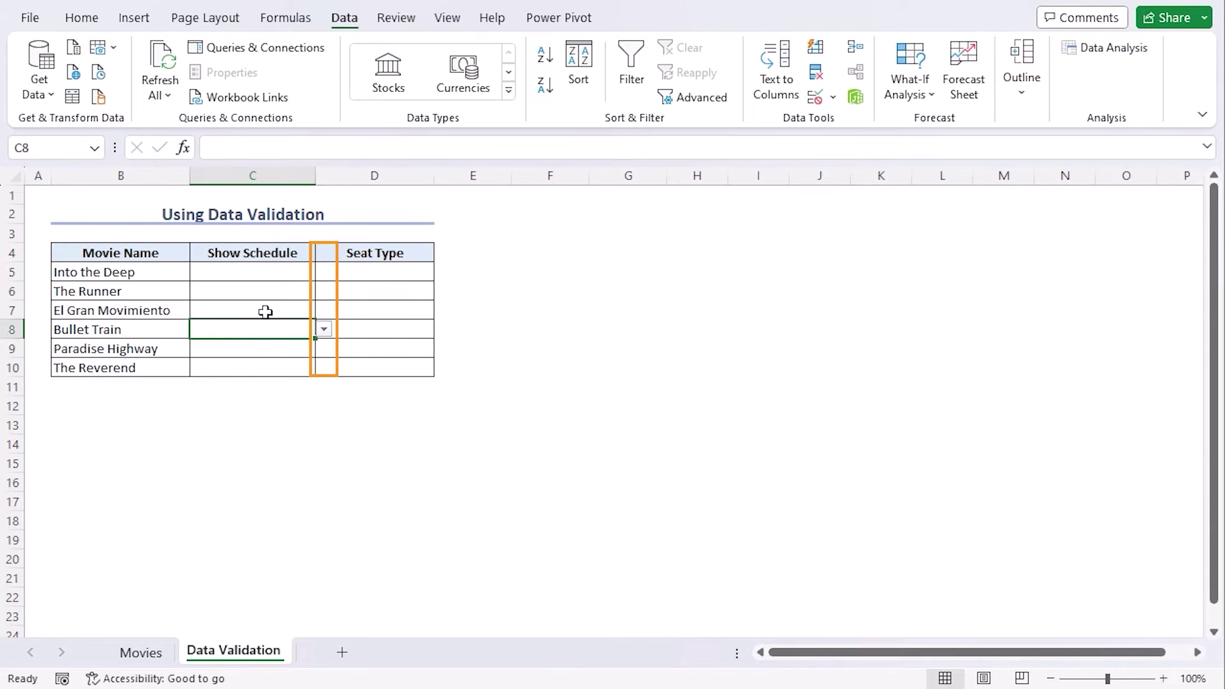
pyautogui.click(266, 294)
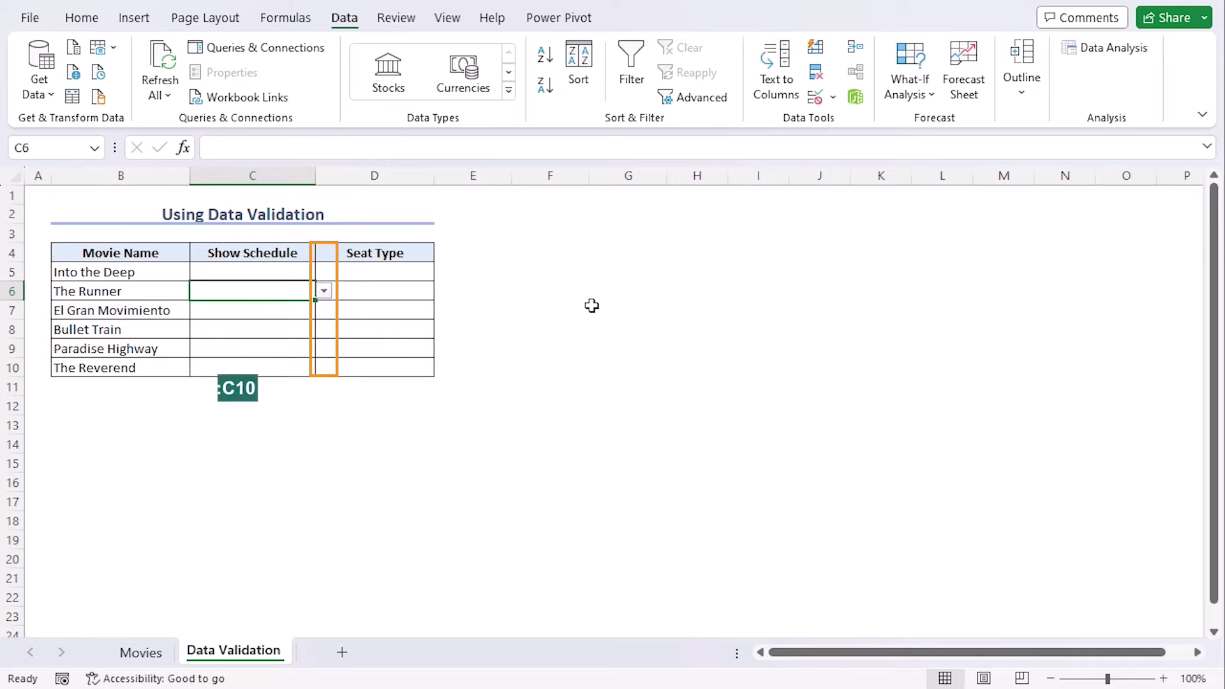
pyautogui.press('Up')
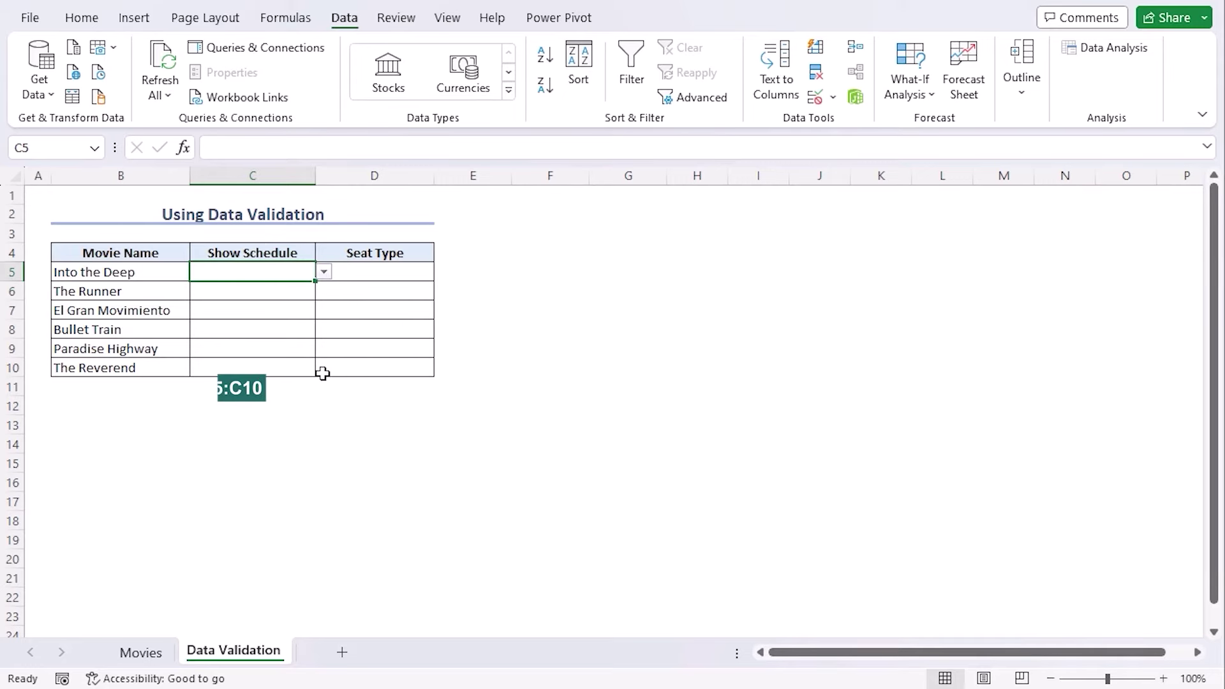
pyautogui.click(325, 272)
pyautogui.click(295, 322)
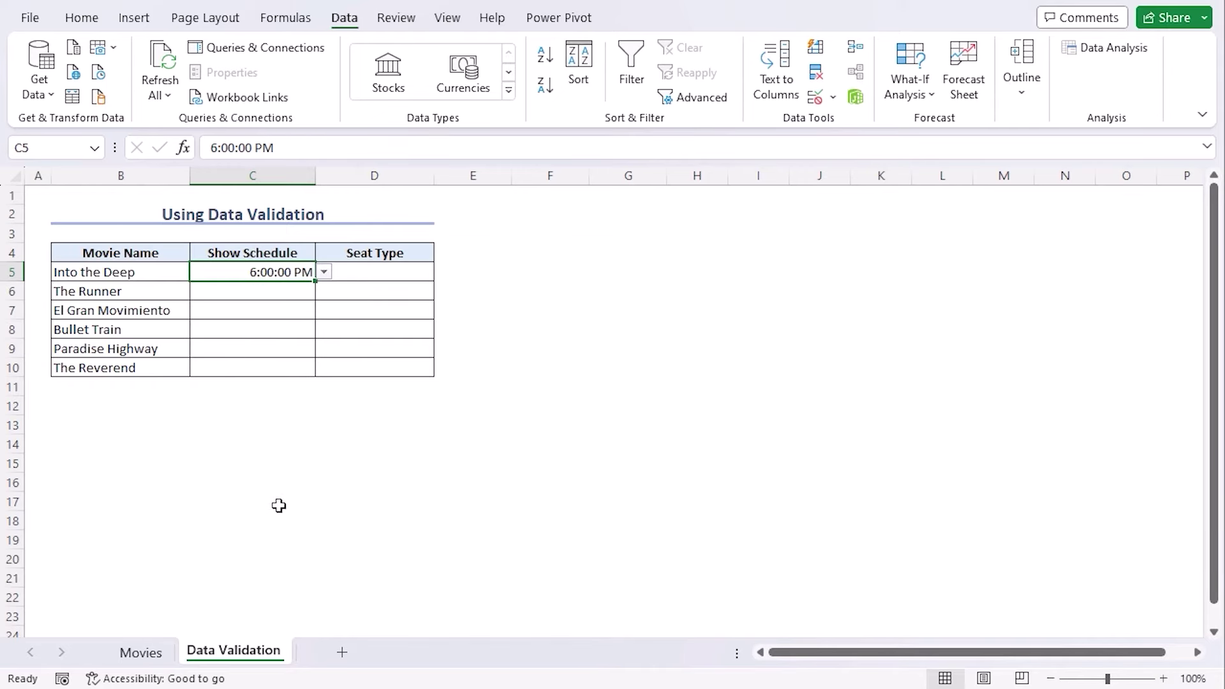
# Pick 3:30 PM for The Runner, 11:00 PM for El Gran Movimiento, 11:00 AM for Bullet Train.
pyautogui.click(233, 288)
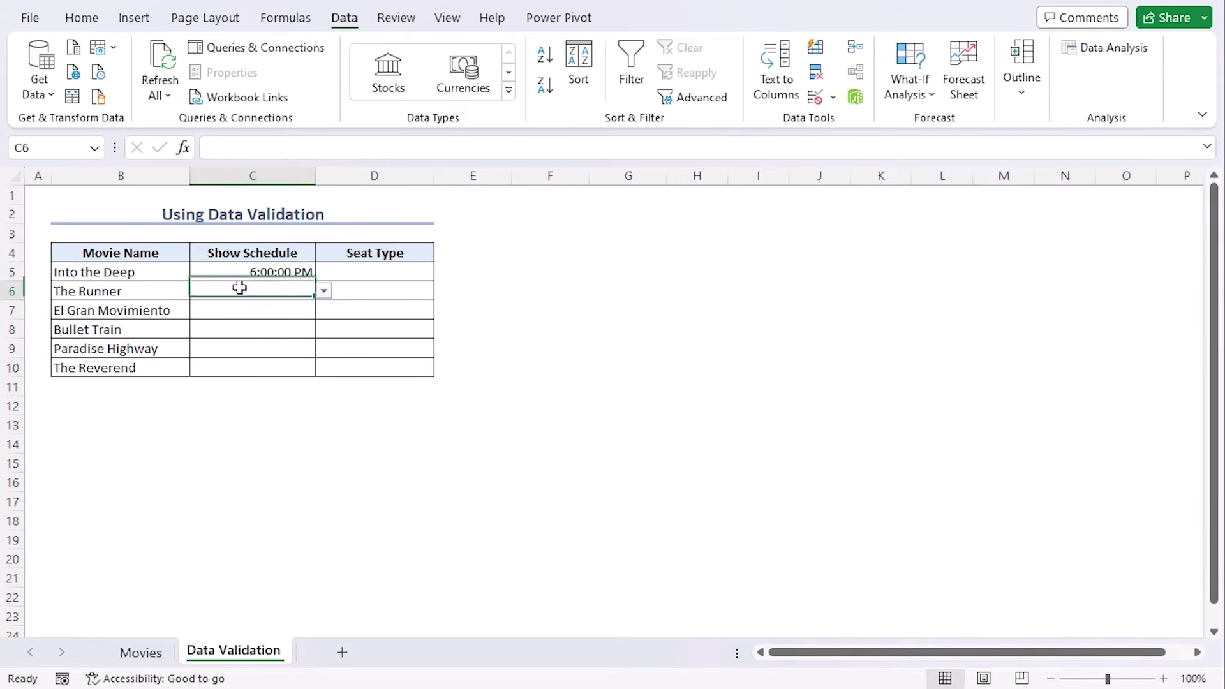
pyautogui.click(324, 292)
pyautogui.click(274, 327)
pyautogui.click(276, 313)
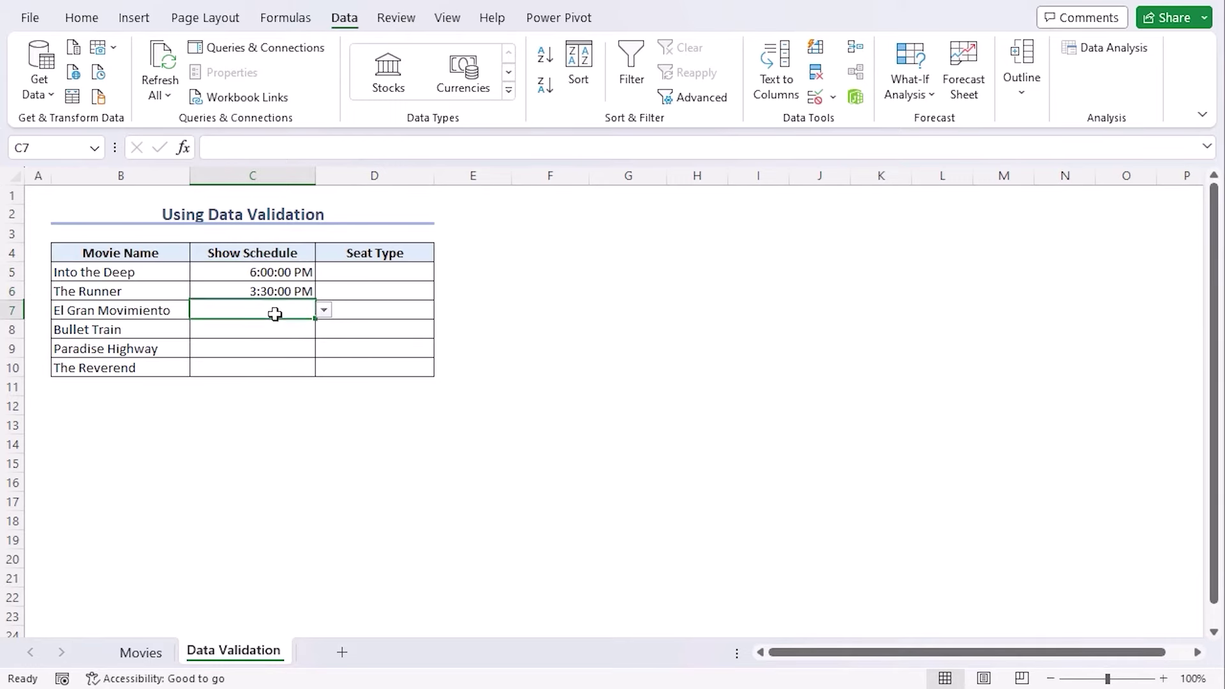
pyautogui.click(324, 310)
pyautogui.click(275, 379)
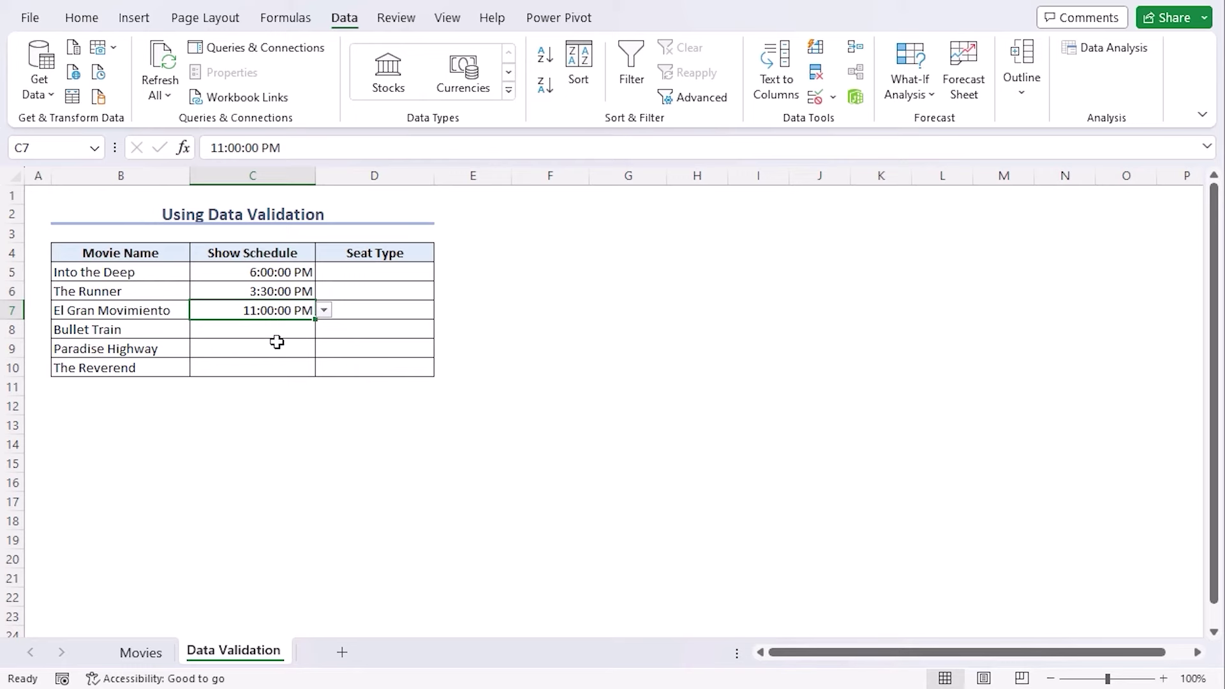
pyautogui.click(305, 331)
pyautogui.click(324, 330)
pyautogui.click(274, 414)
# Pick 9:30 PM for Paradise Highway and 3:30 PM for The Reverend.
pyautogui.click(284, 349)
pyautogui.click(324, 348)
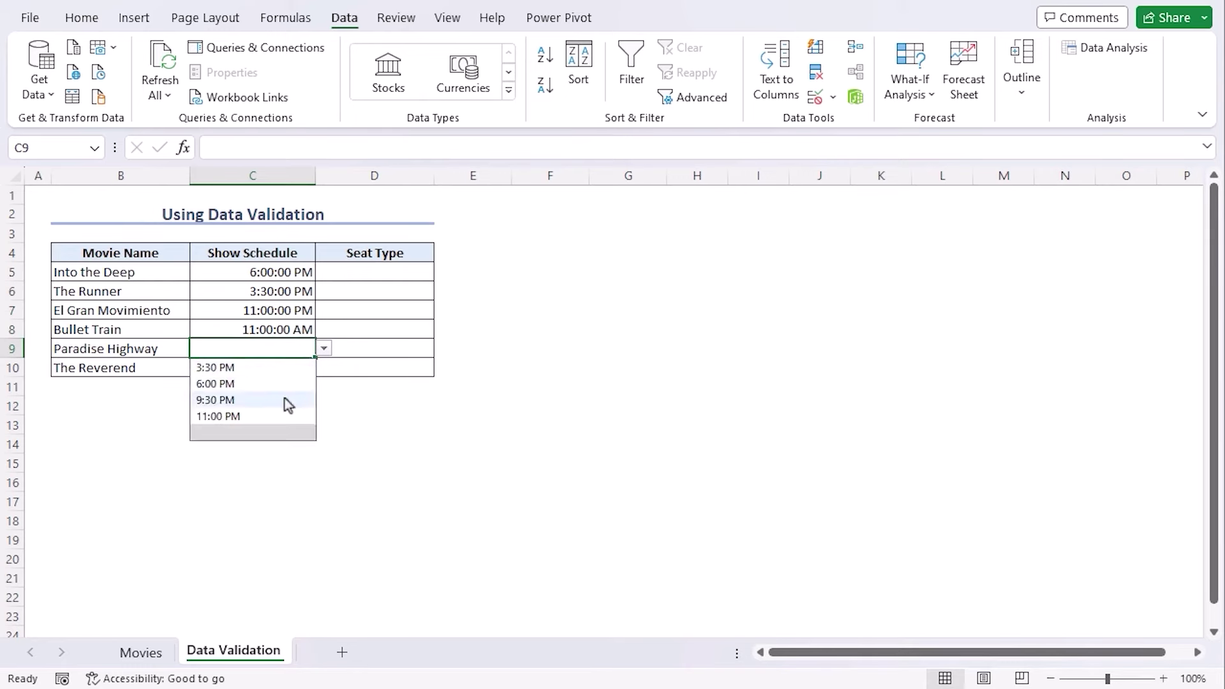
pyautogui.click(285, 401)
pyautogui.click(313, 370)
pyautogui.click(324, 368)
pyautogui.click(276, 402)
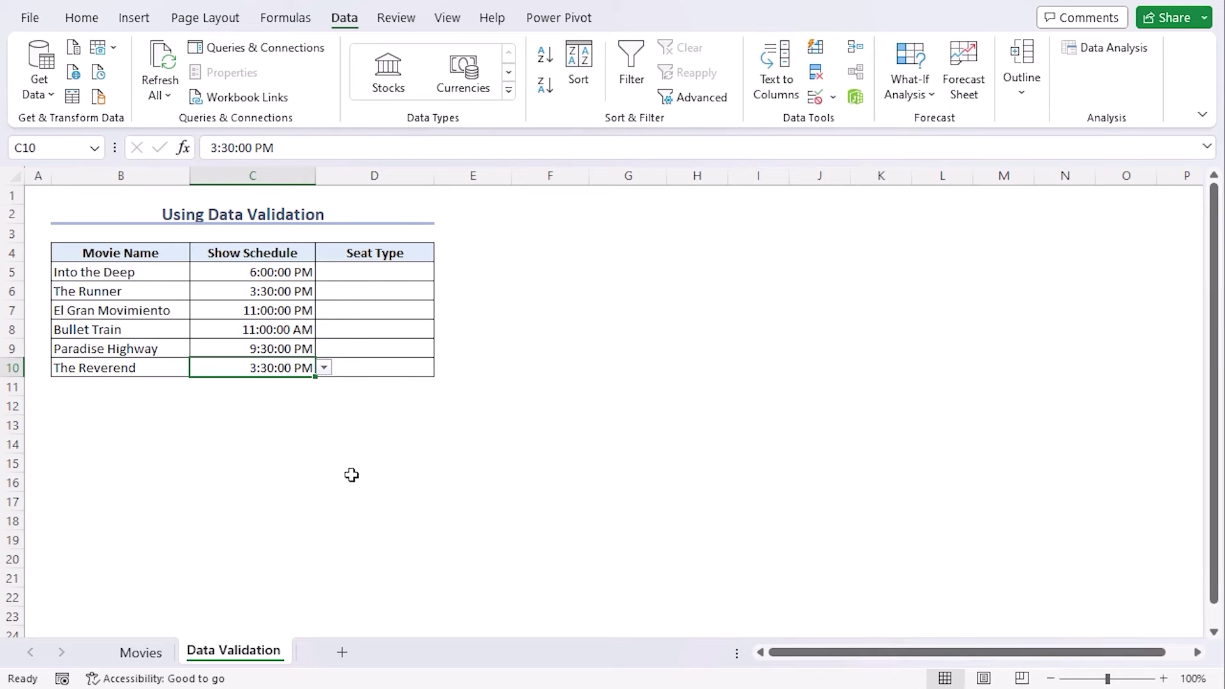
# Give D5:D10 a List validation whose source is the pasted OFFSET/MATCH seat-type formula.
pyautogui.click(139, 654)
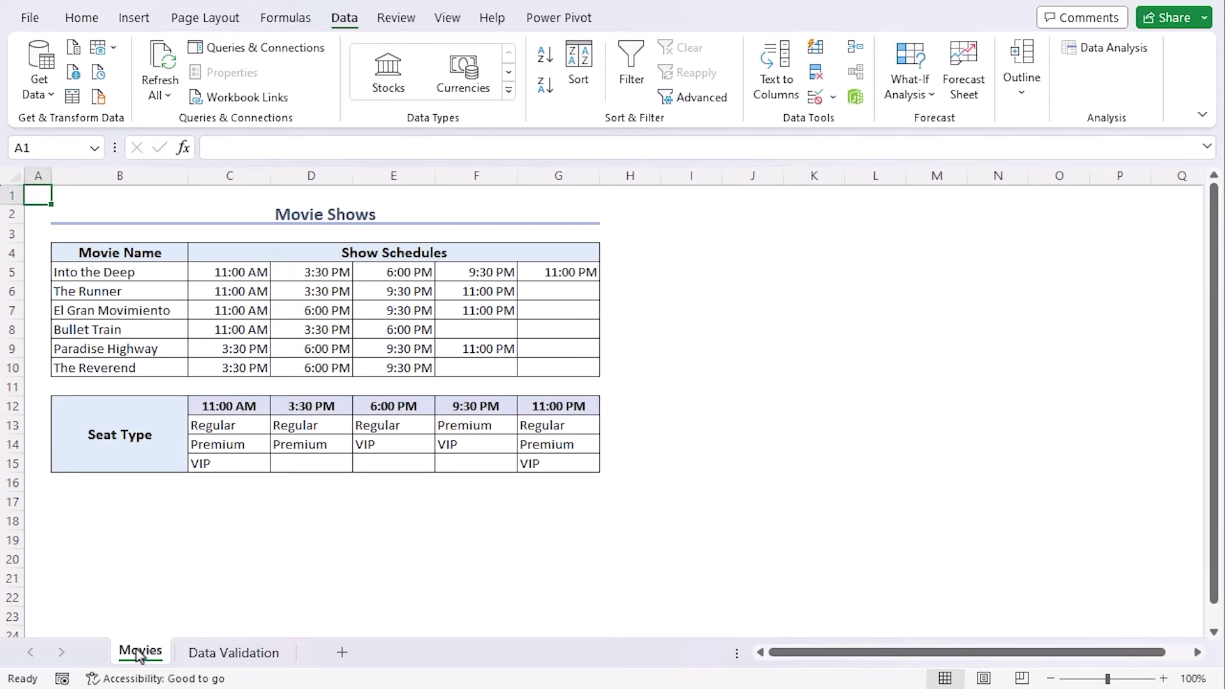
pyautogui.click(243, 657)
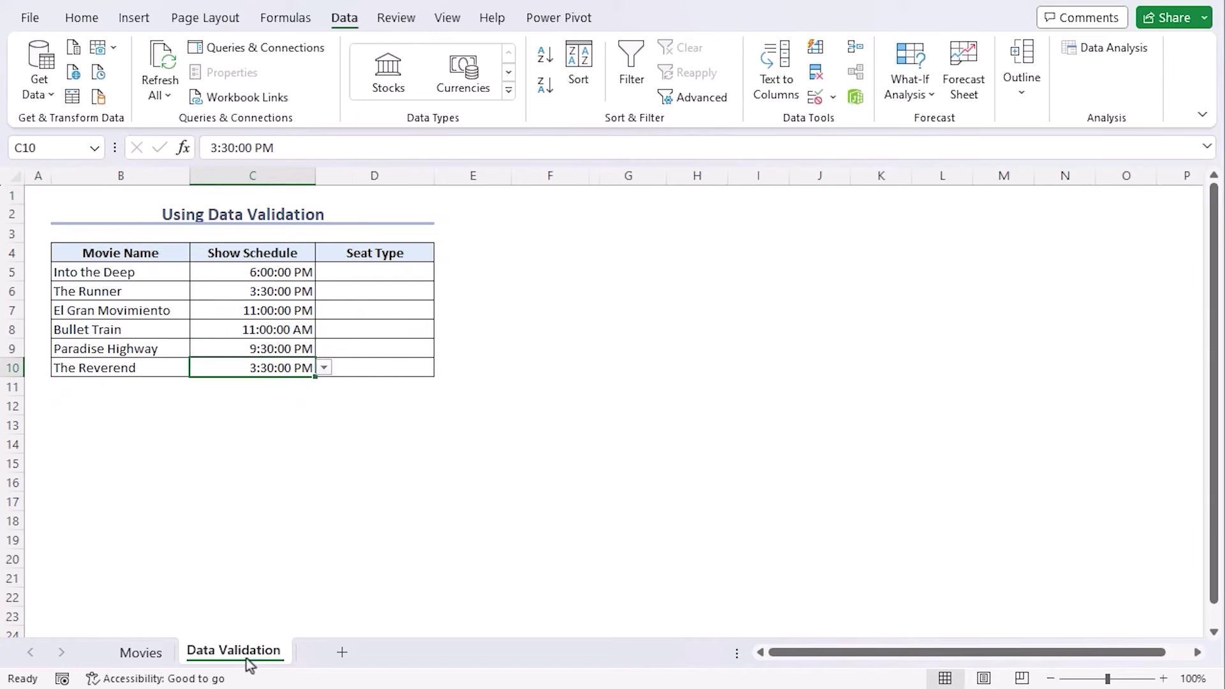
pyautogui.moveTo(377, 270); pyautogui.dragTo(383, 362)
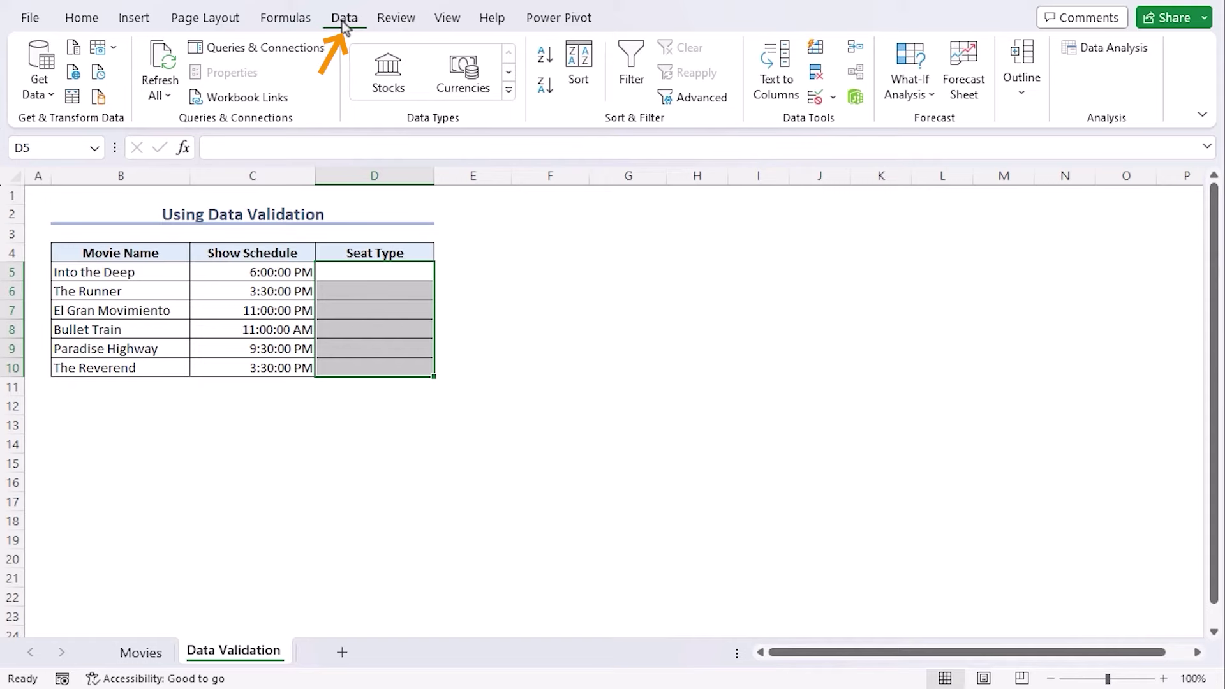
pyautogui.click(813, 97)
pyautogui.click(703, 272)
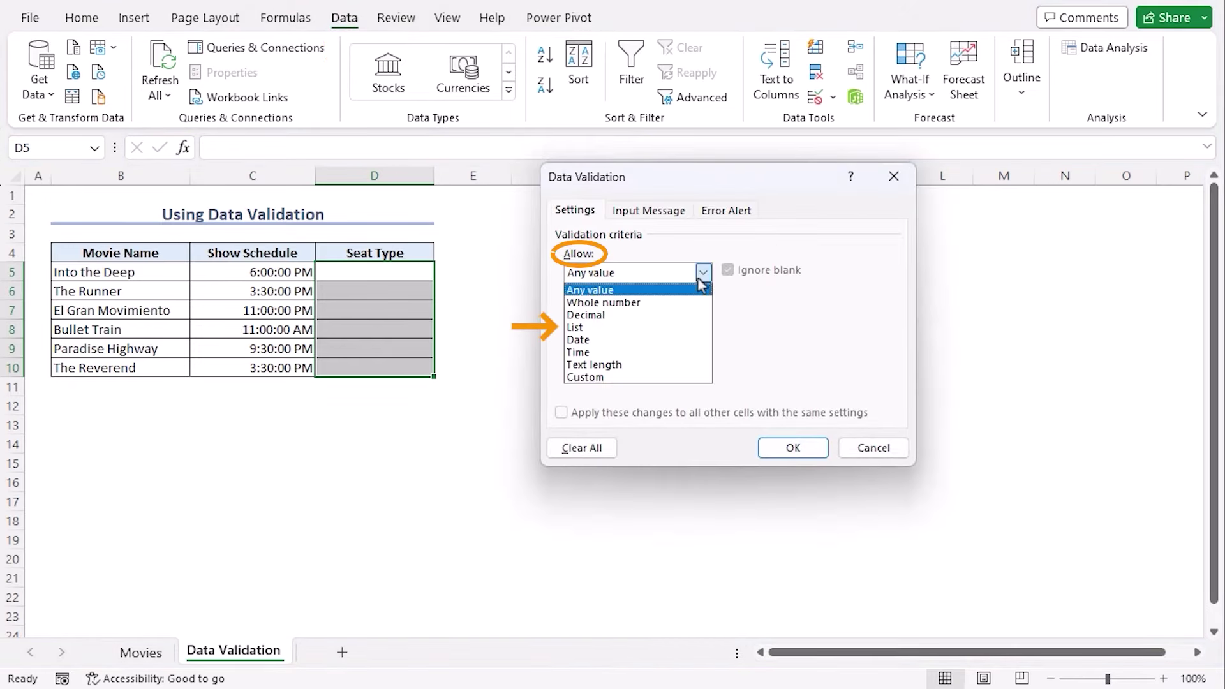
pyautogui.click(645, 330)
pyautogui.click(664, 351)
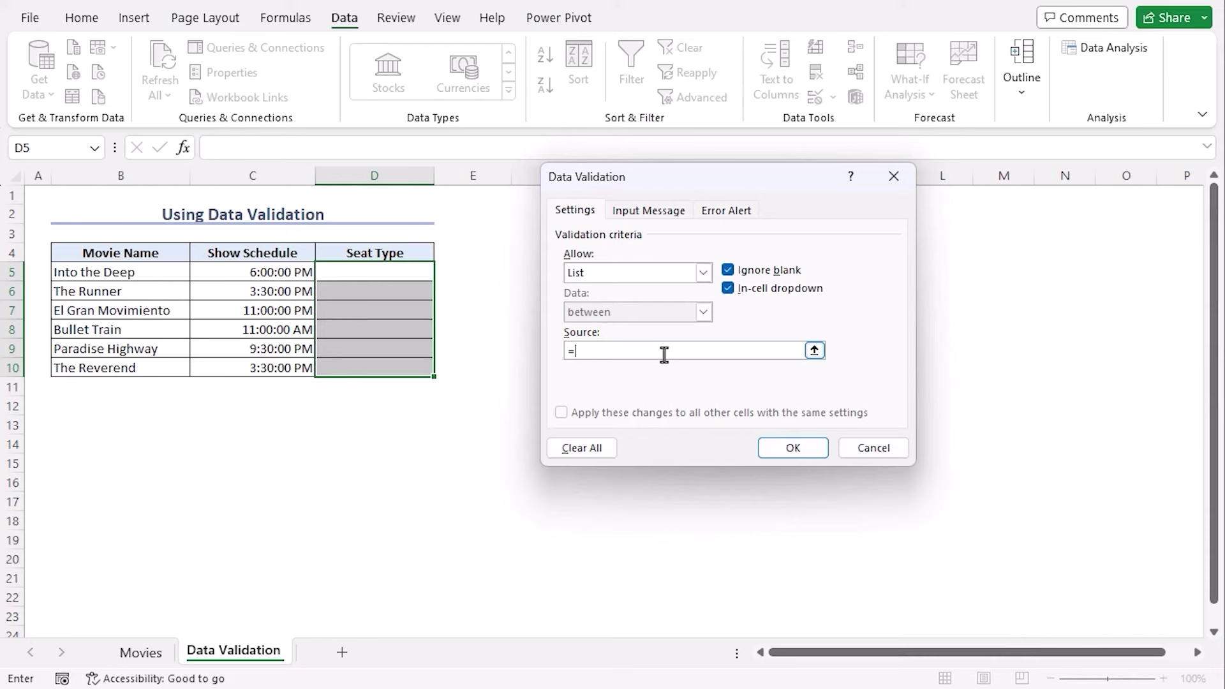
pyautogui.hotkey('ctrl', 'v')
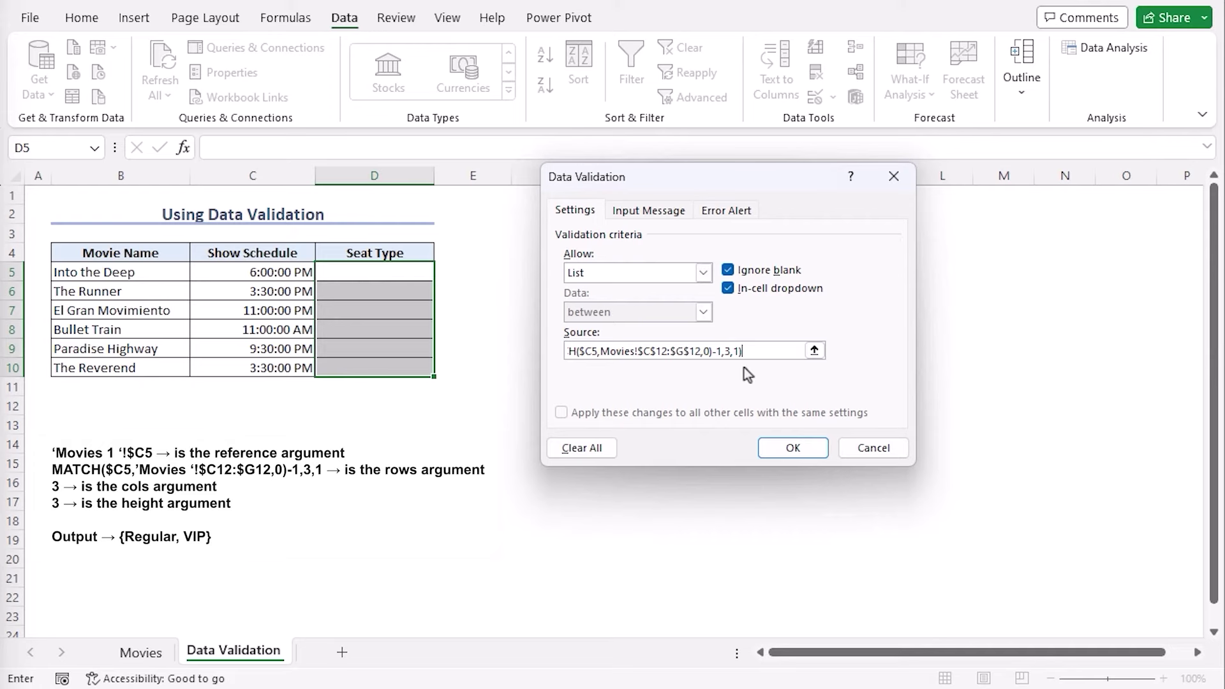
pyautogui.click(797, 448)
pyautogui.click(428, 269)
# Set seat types VIP, Premium and Regular for Into the Deep, The Runner and El Gran Movimiento.
pyautogui.click(442, 271)
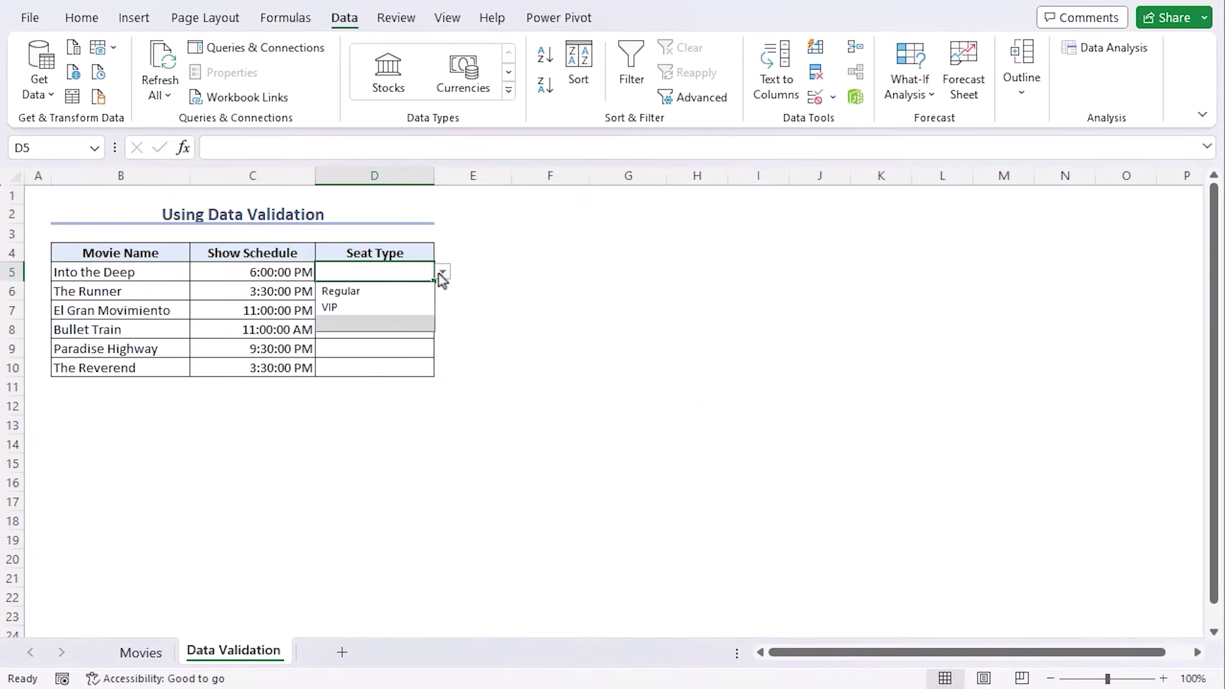
pyautogui.click(415, 306)
pyautogui.click(405, 297)
pyautogui.click(442, 291)
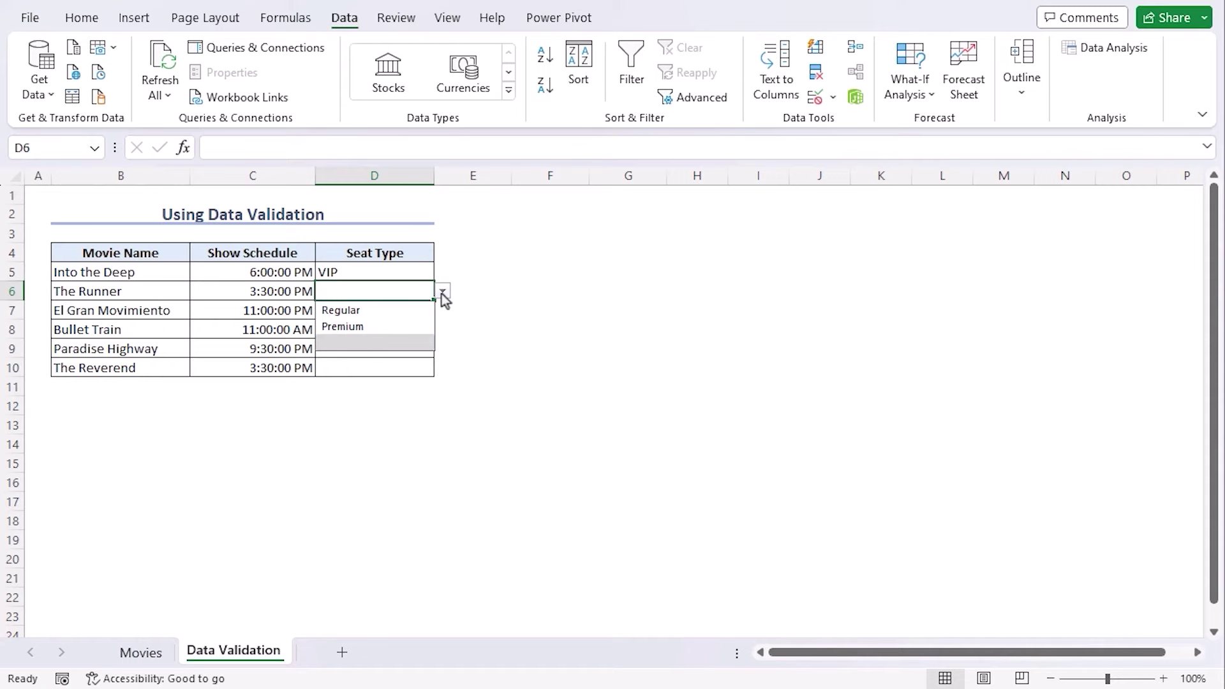
pyautogui.click(393, 325)
pyautogui.click(411, 310)
pyautogui.click(442, 310)
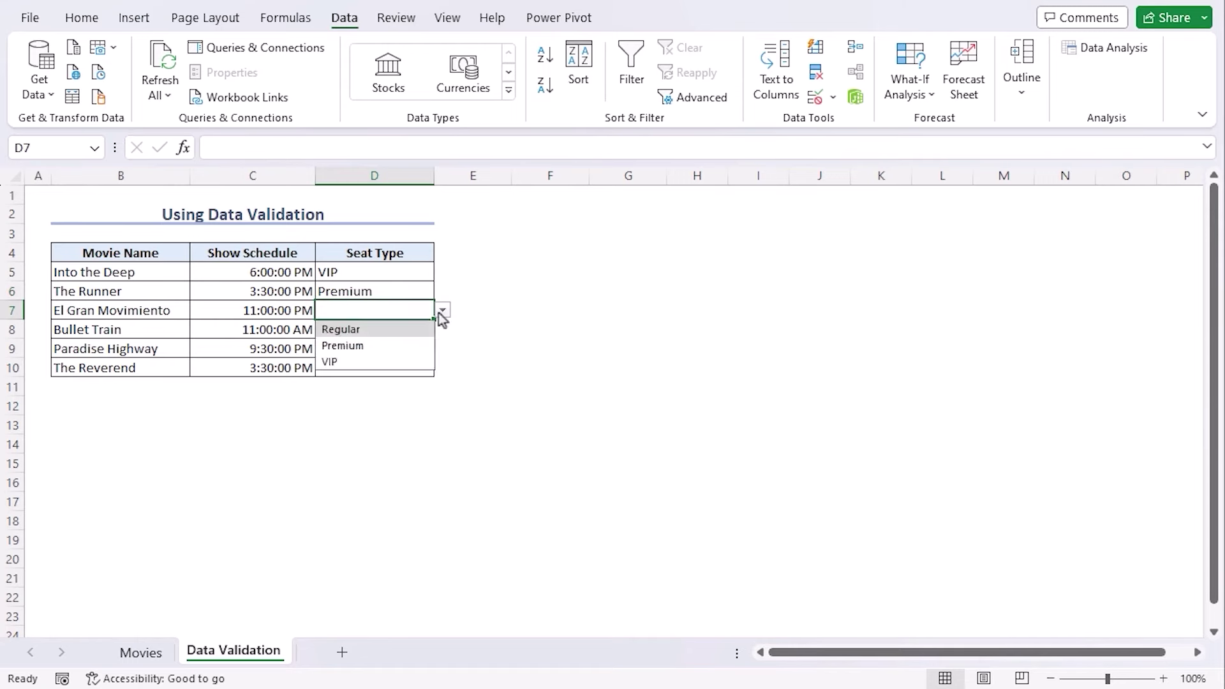
pyautogui.click(342, 328)
# Set seat types VIP, VIP and Regular for Bullet Train, Paradise Highway and The Reverend.
pyautogui.click(414, 329)
pyautogui.click(442, 329)
pyautogui.click(338, 380)
pyautogui.click(415, 348)
pyautogui.click(442, 348)
pyautogui.click(329, 383)
pyautogui.click(415, 368)
pyautogui.click(442, 368)
pyautogui.click(338, 386)
pyautogui.click(535, 407)
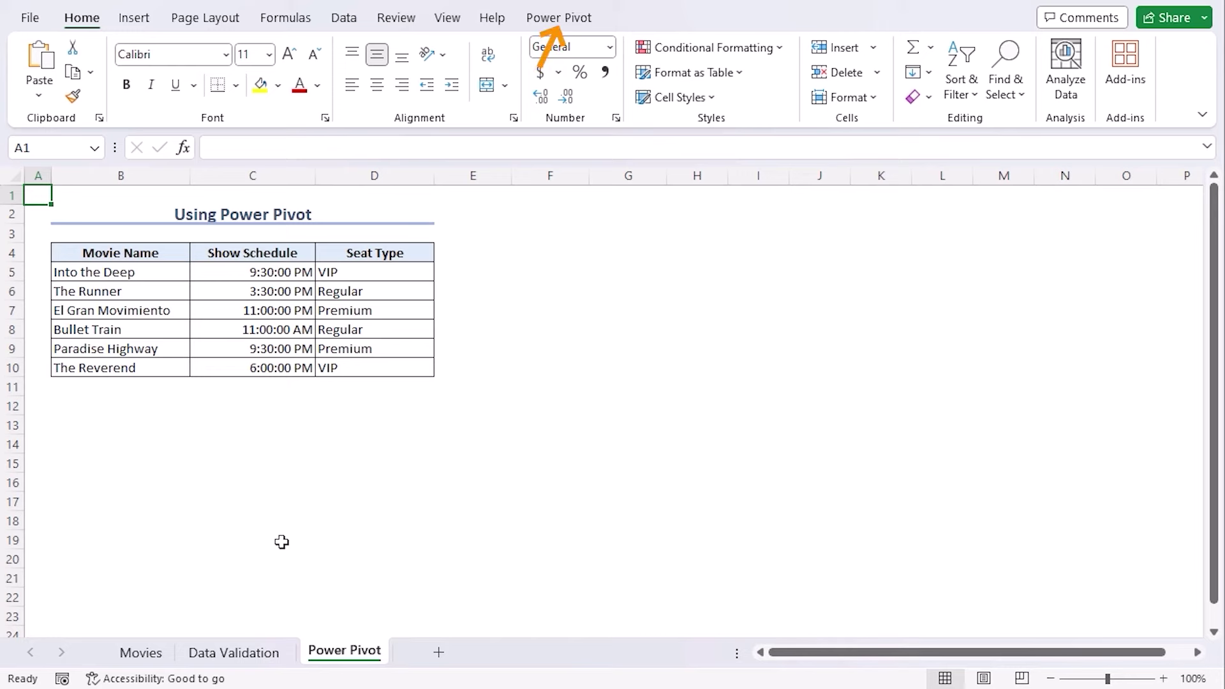
# Switch the ribbon to the Power Pivot commands.
pyautogui.click(556, 15)
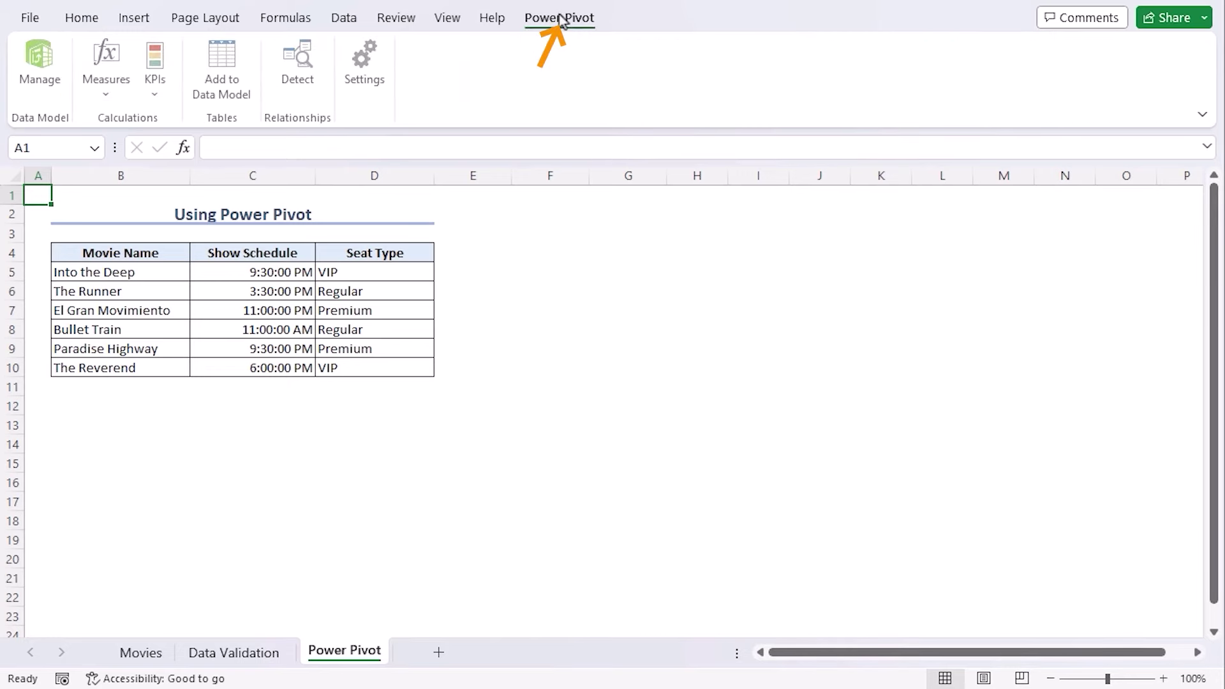
pyautogui.rightClick(997, 74)
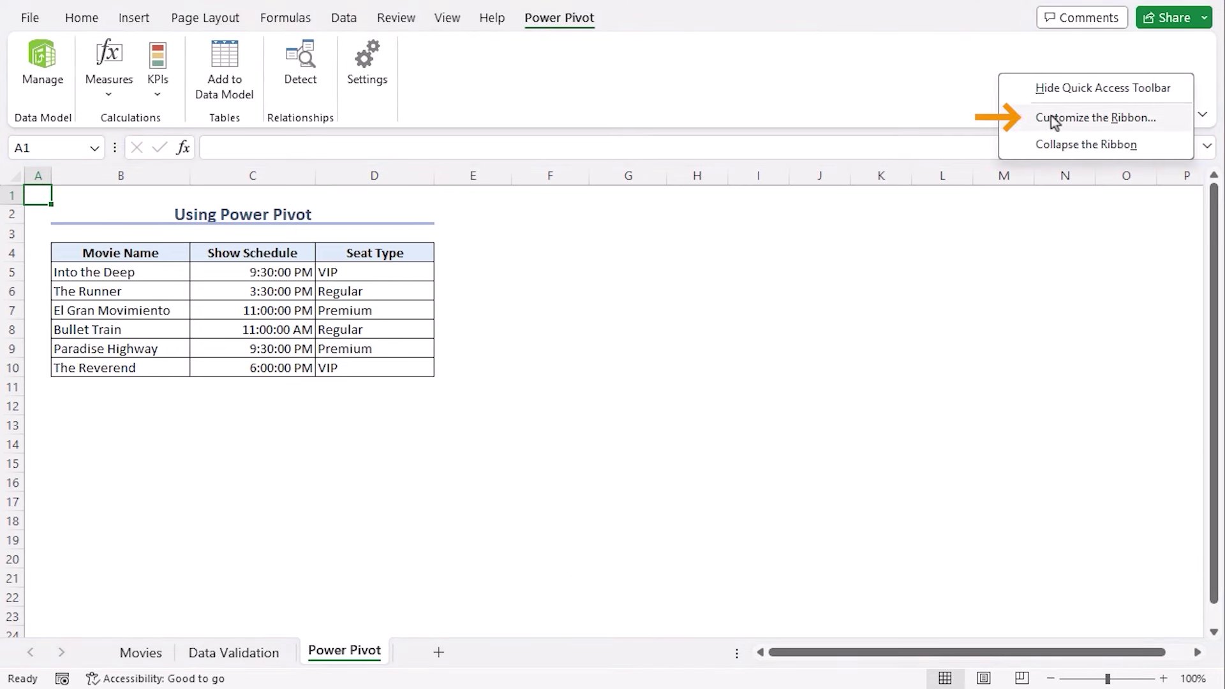
pyautogui.click(1050, 117)
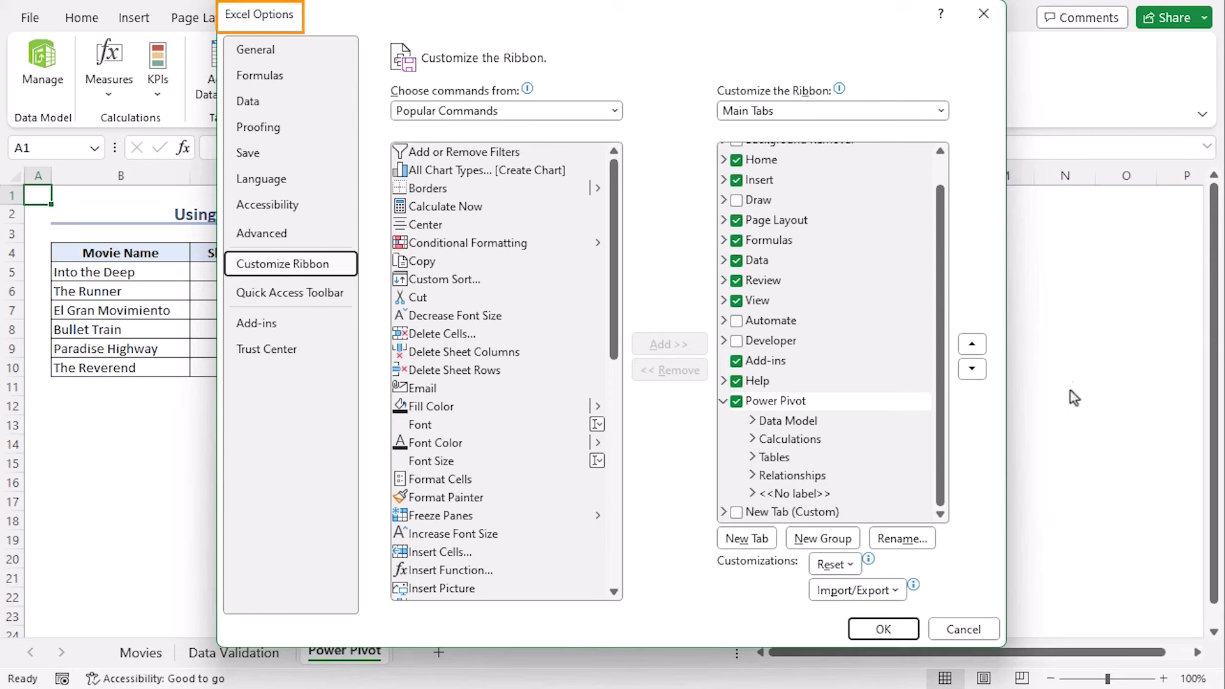
pyautogui.click(767, 405)
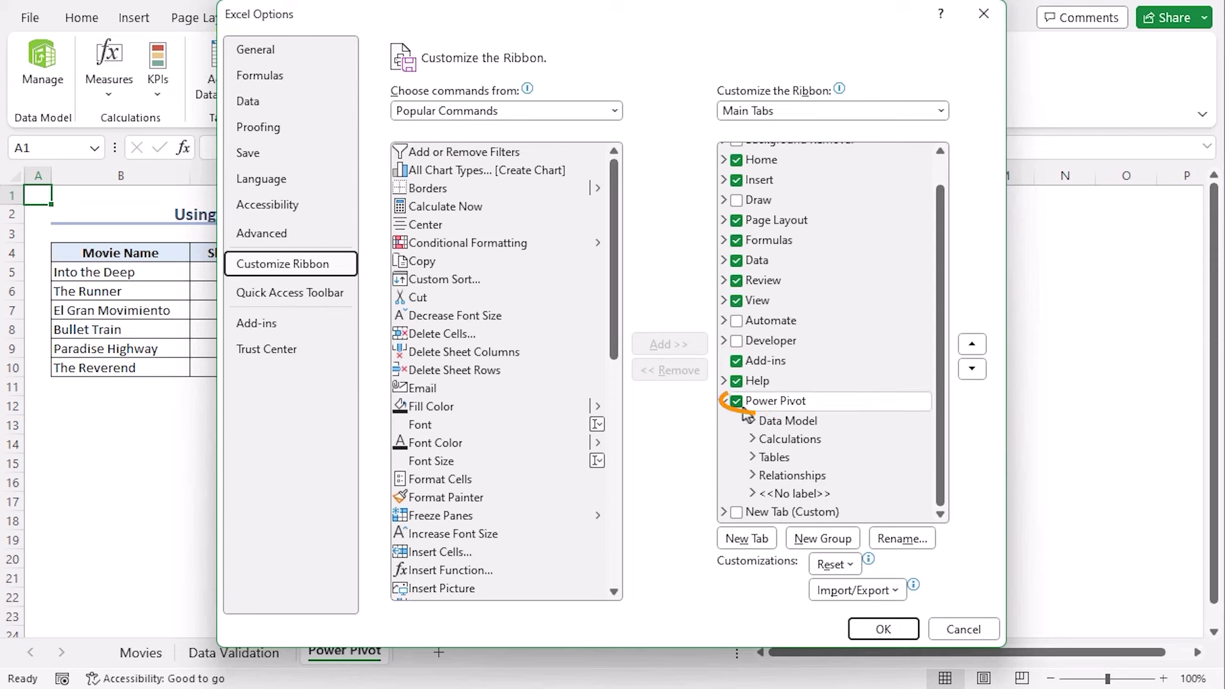
pyautogui.click(740, 409)
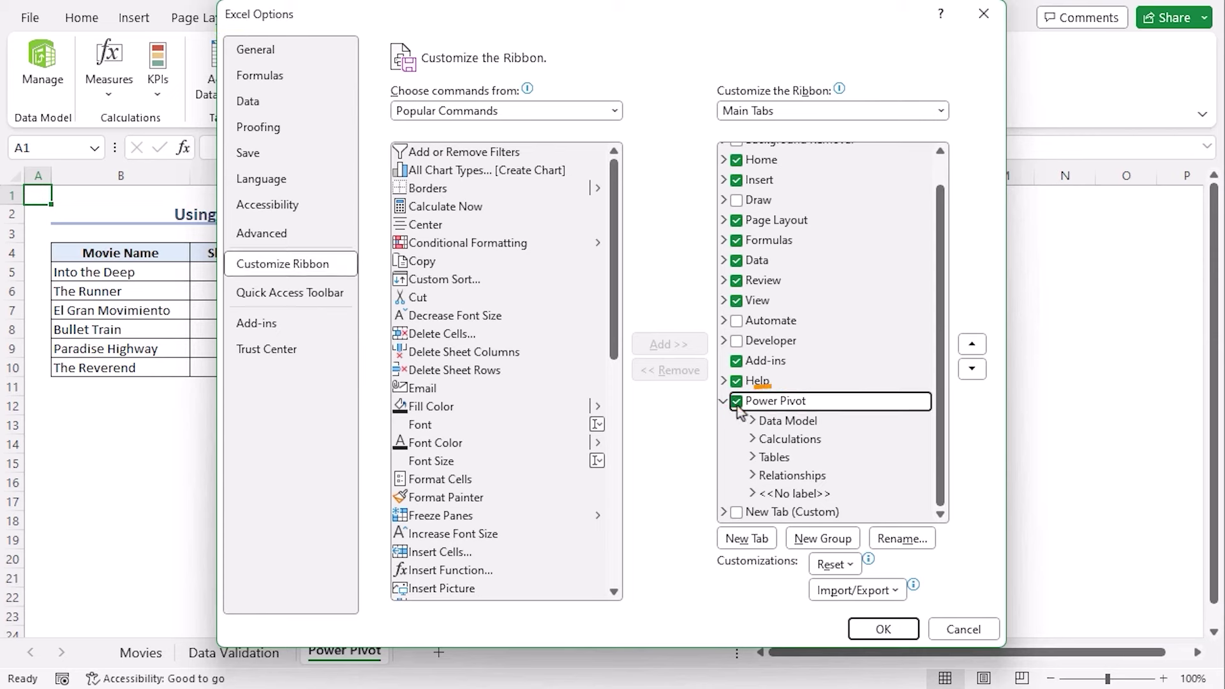
pyautogui.click(864, 632)
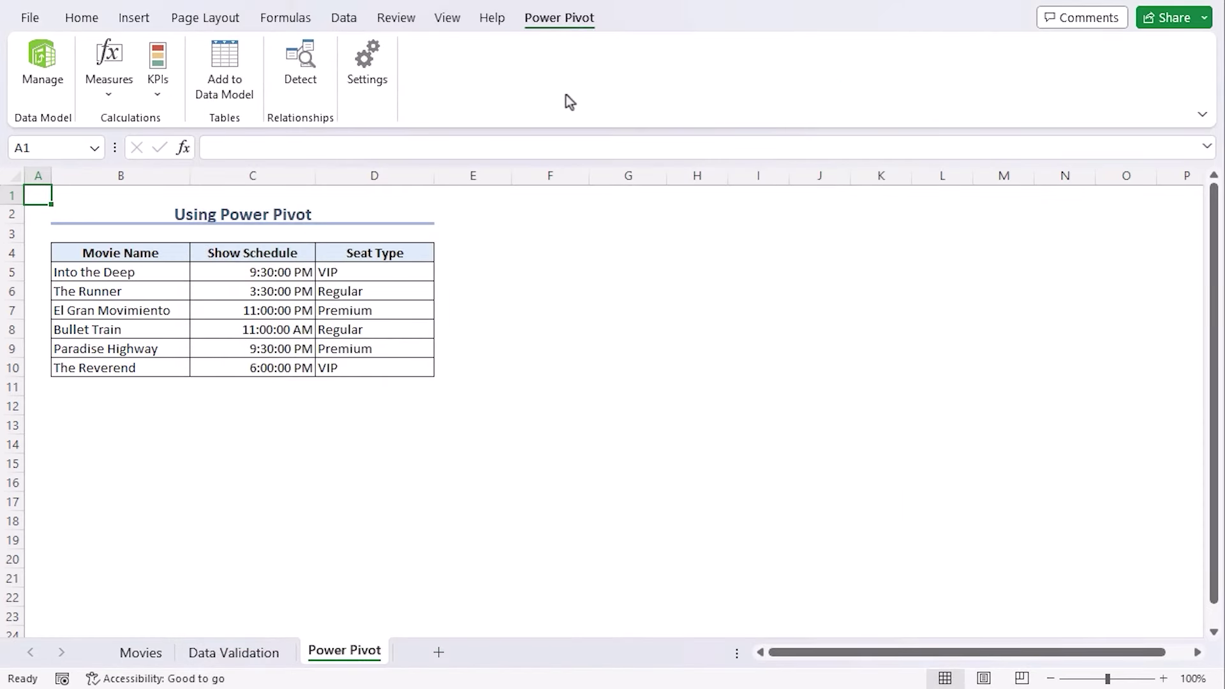
# Add the movie table B4:D10 to the data model as a table with headers.
pyautogui.click(71, 252)
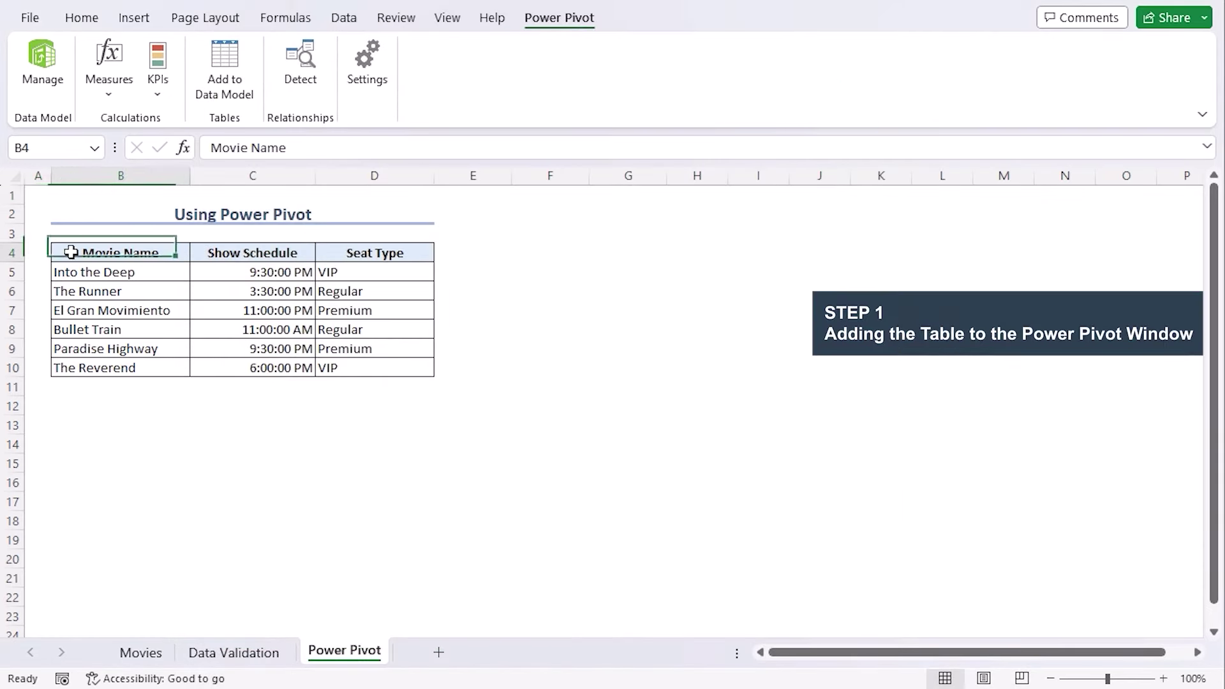
pyautogui.moveTo(71, 252); pyautogui.dragTo(349, 367)
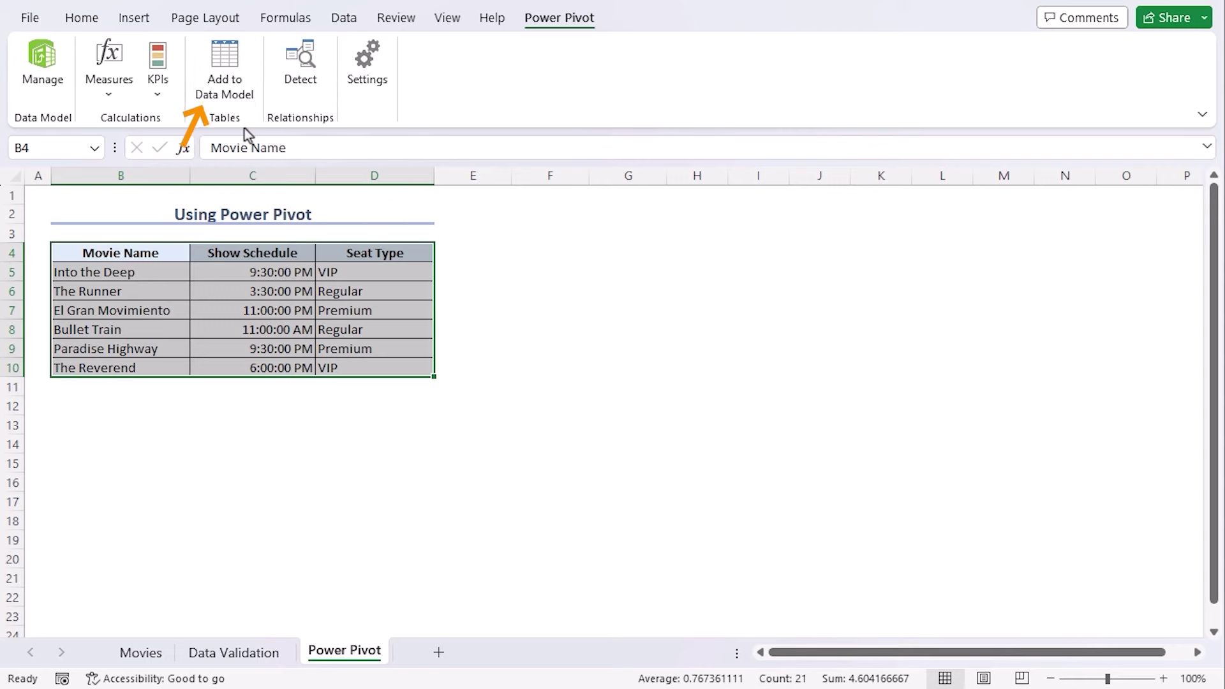
pyautogui.click(236, 83)
pyautogui.moveTo(298, 137); pyautogui.dragTo(713, 333)
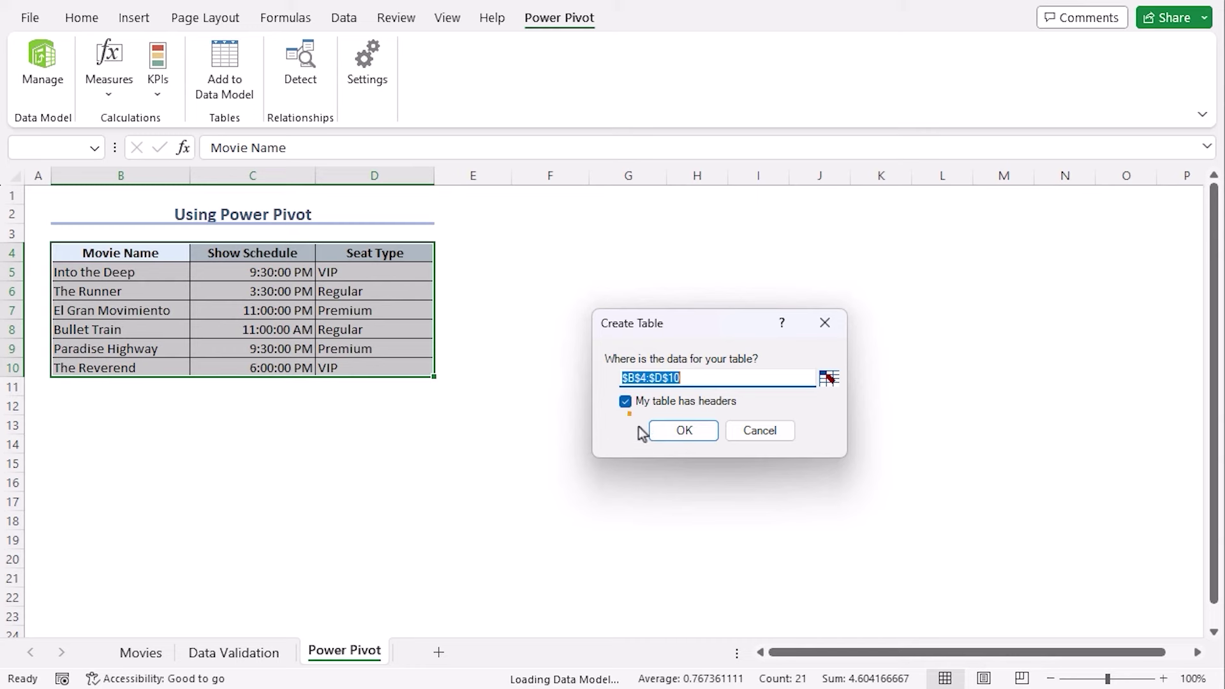
pyautogui.click(691, 431)
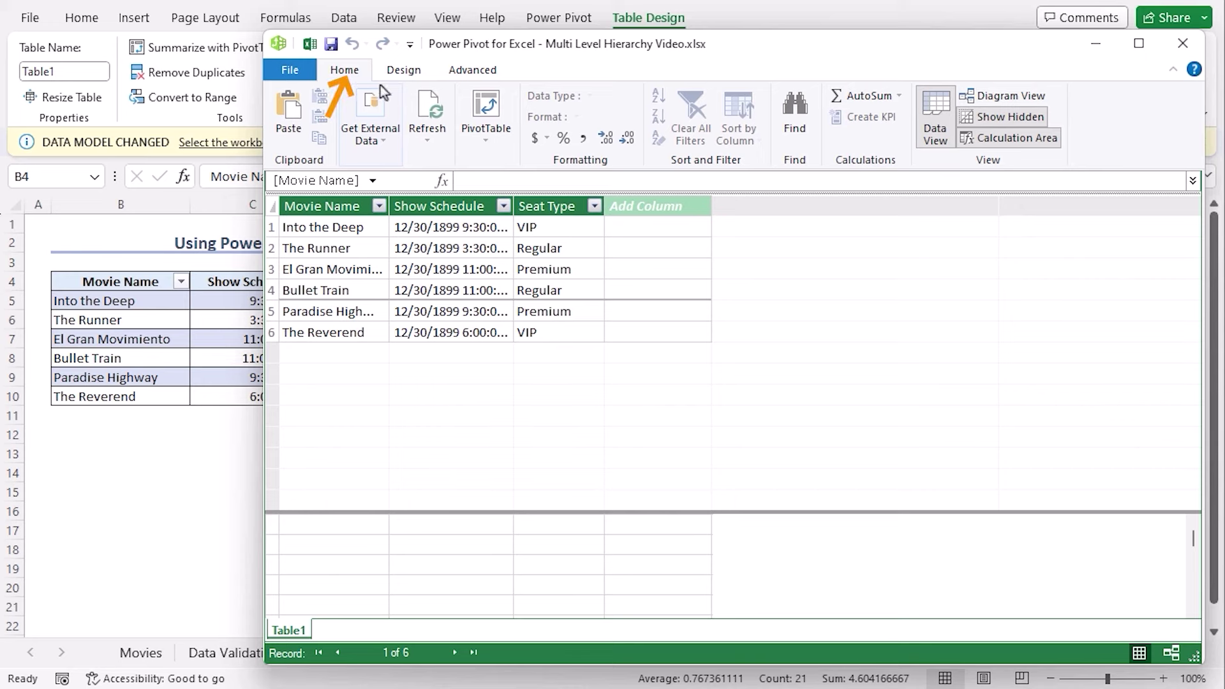
# In Diagram View, build Hierarchy1 from Movie Name, Show Schedule and Seat Type, then begin a PivotTable.
pyautogui.click(1020, 95)
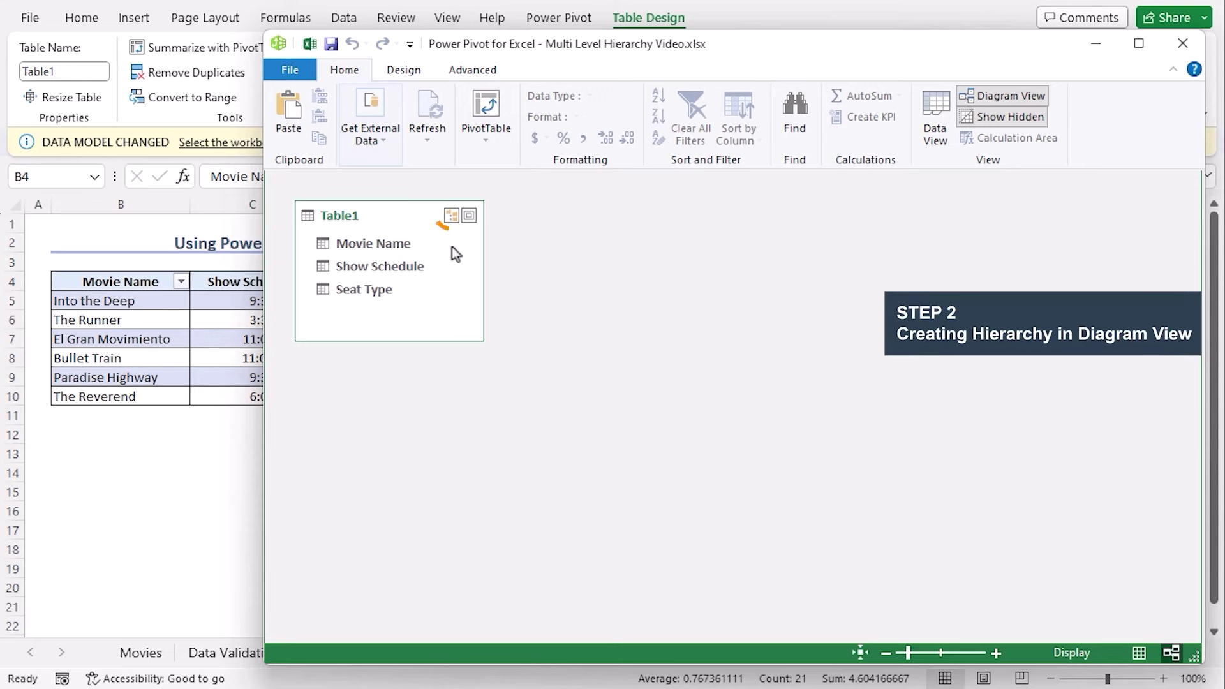
pyautogui.click(451, 217)
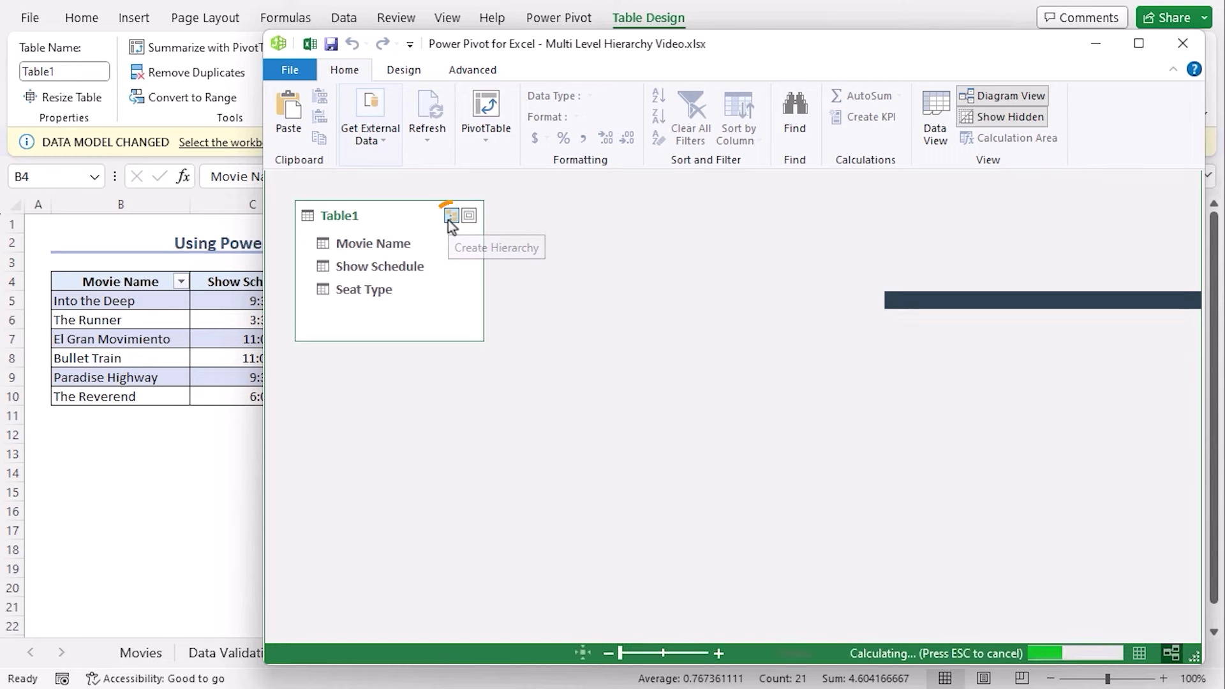
pyautogui.click(443, 323)
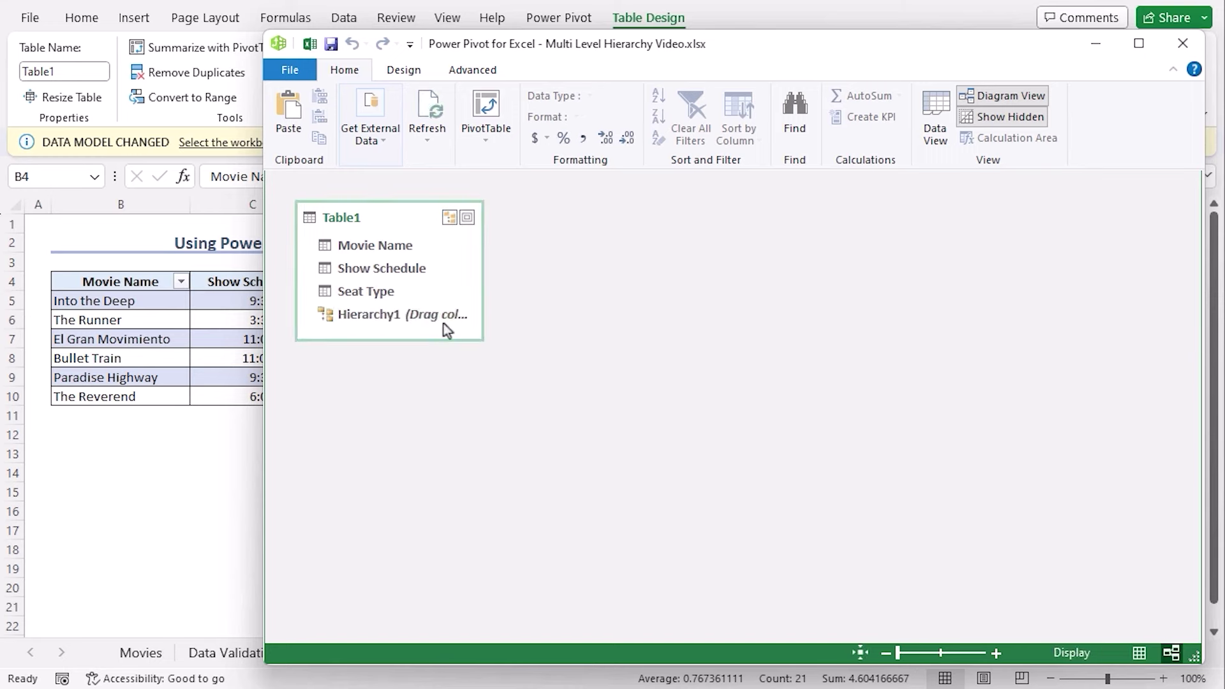
pyautogui.click(369, 249)
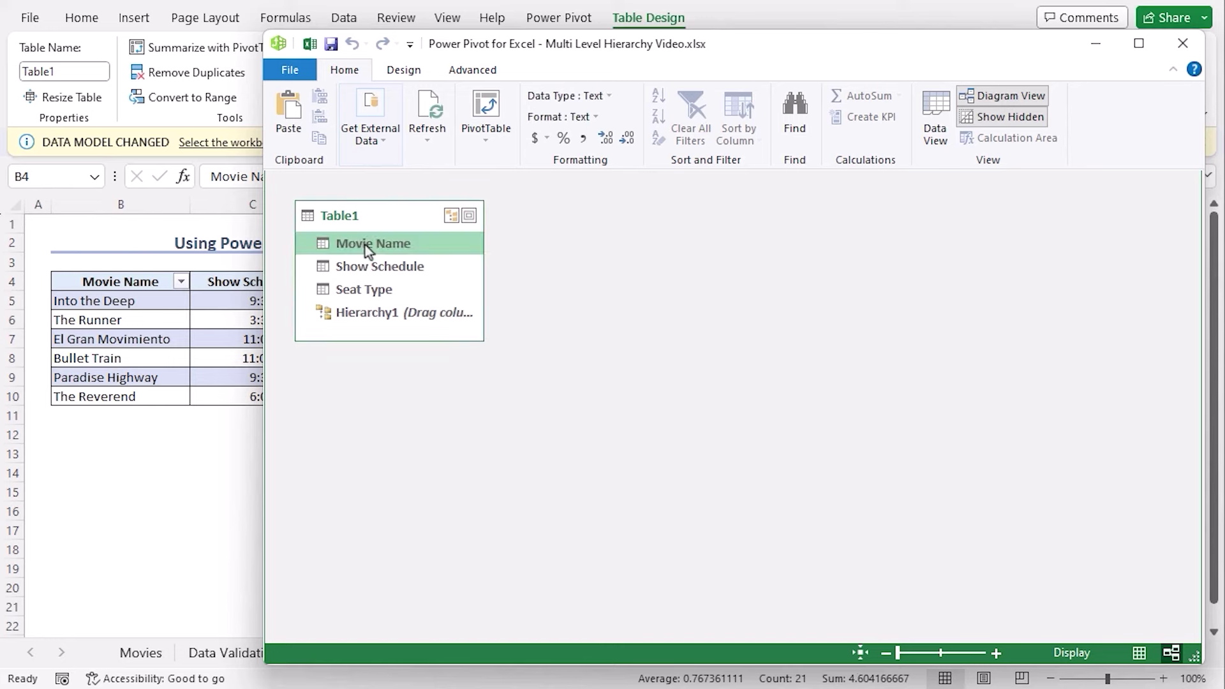
pyautogui.moveTo(367, 249); pyautogui.dragTo(373, 319)
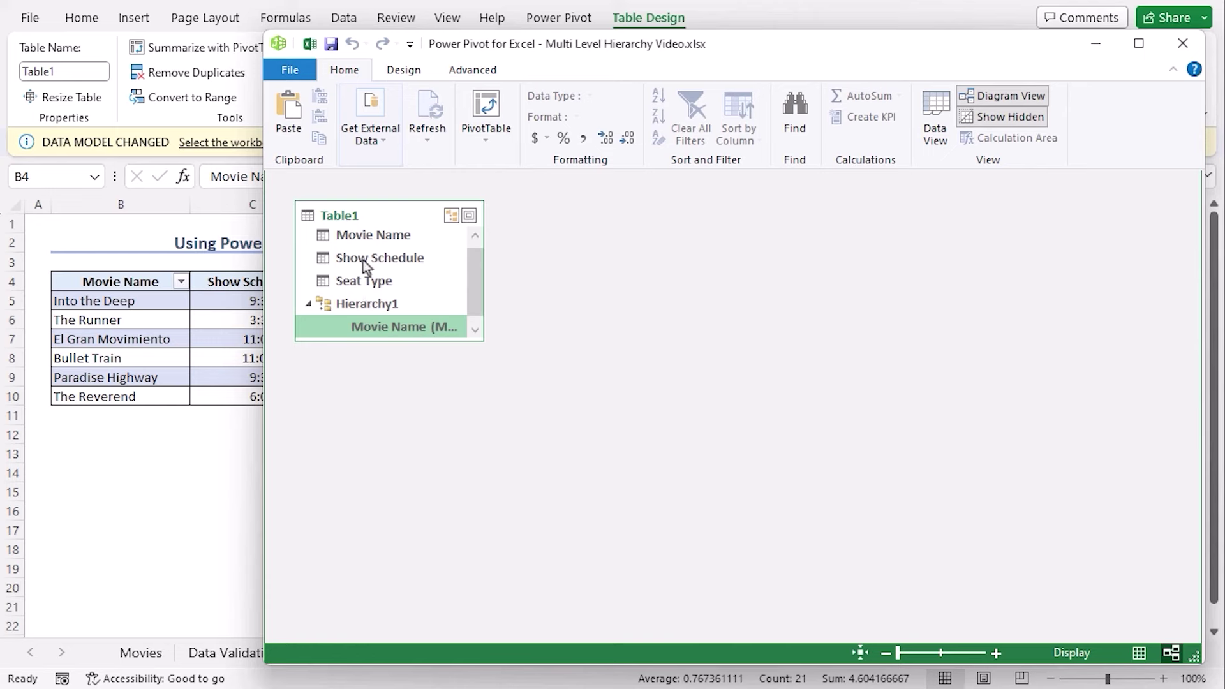
pyautogui.moveTo(363, 265); pyautogui.dragTo(361, 288)
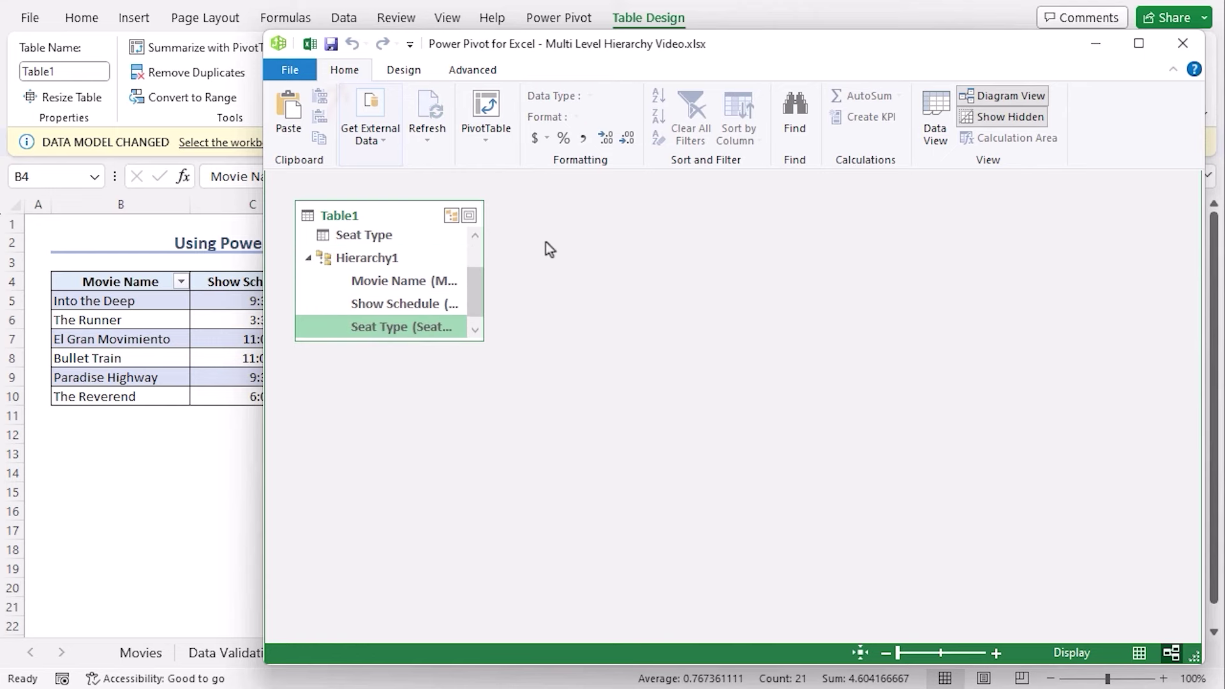
pyautogui.click(486, 105)
pyautogui.moveTo(330, 131); pyautogui.dragTo(796, 270)
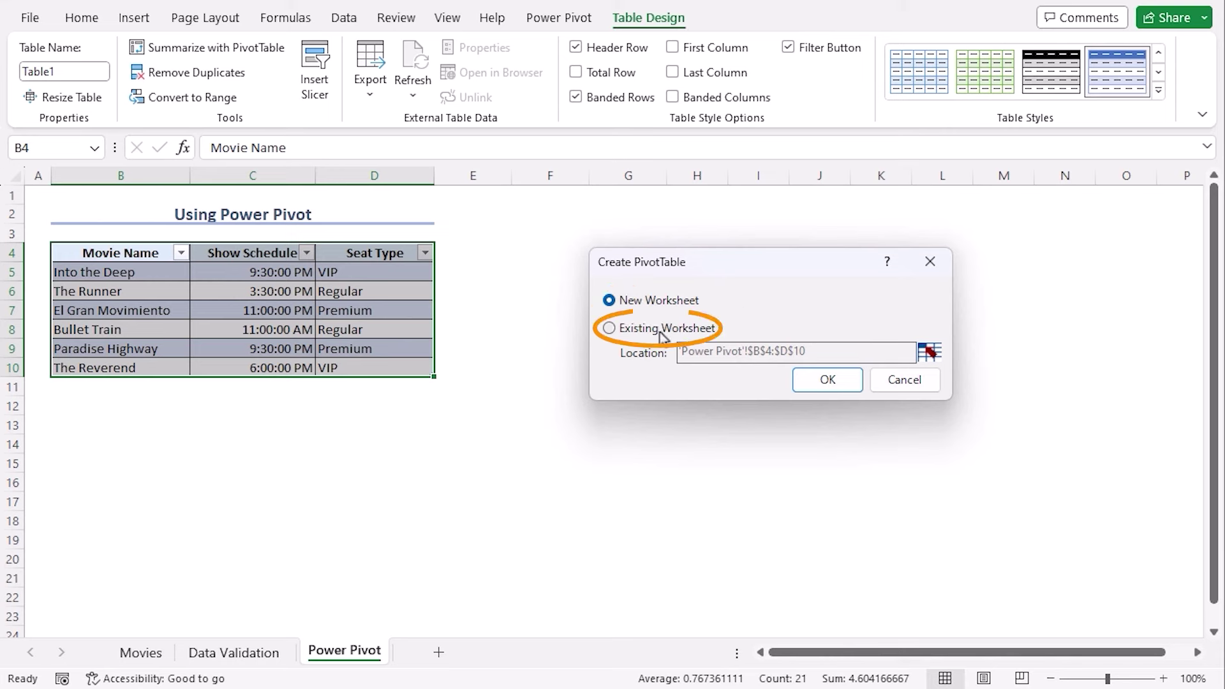
# Create the data-model PivotTable on the existing worksheet at cell F4.
pyautogui.click(610, 331)
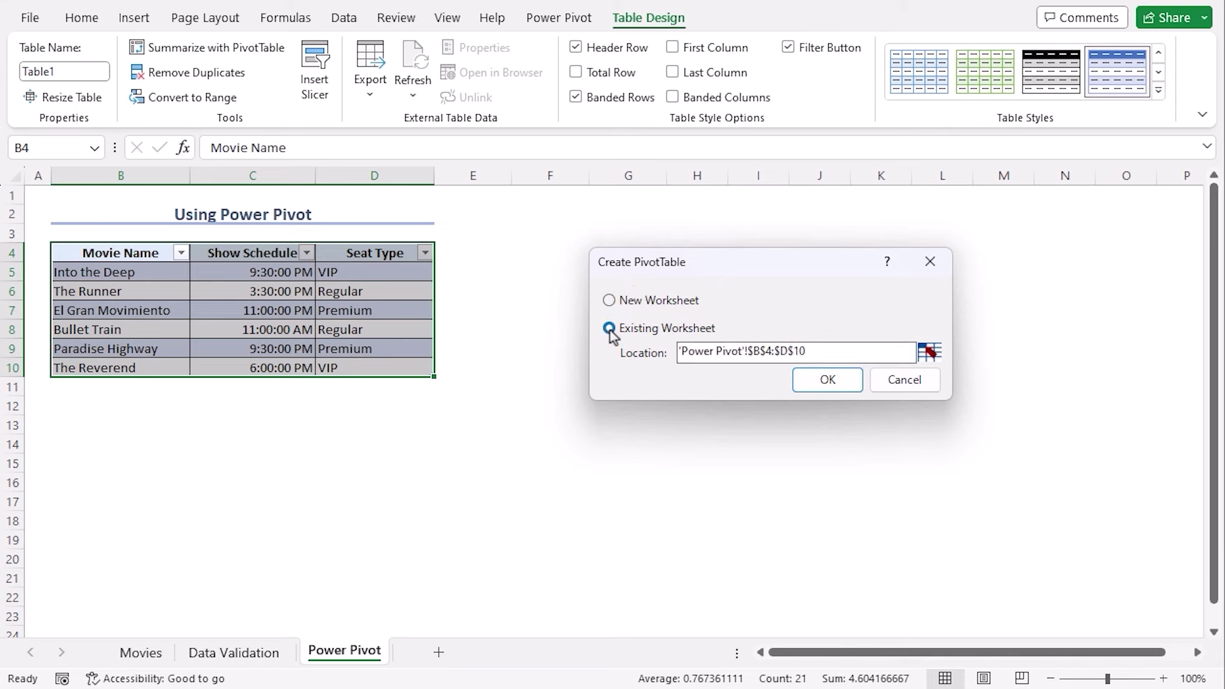
pyautogui.click(930, 352)
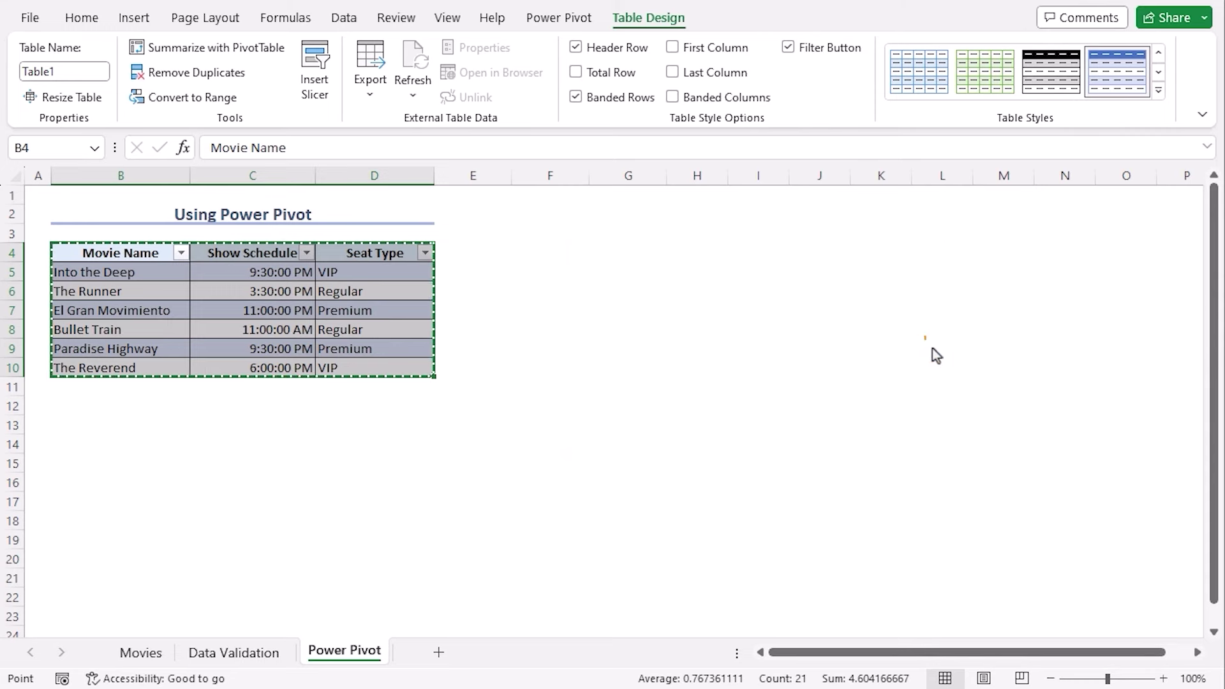
pyautogui.click(539, 239)
pyautogui.click(547, 253)
pyautogui.click(732, 350)
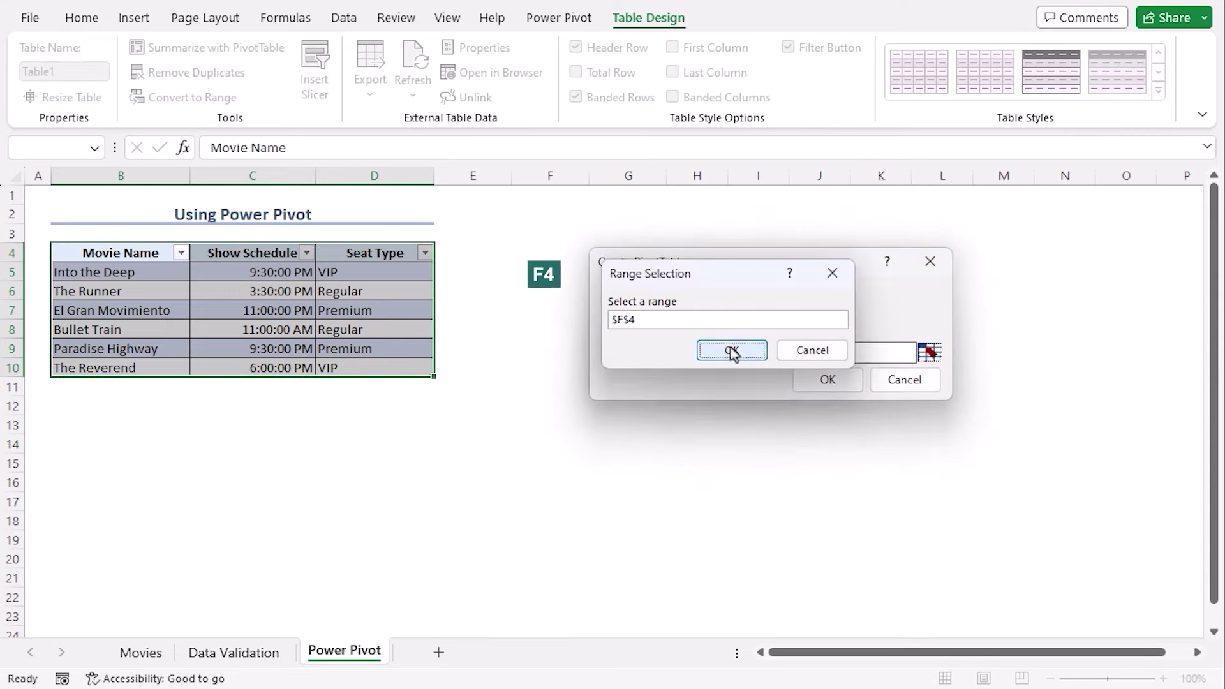
pyautogui.click(828, 380)
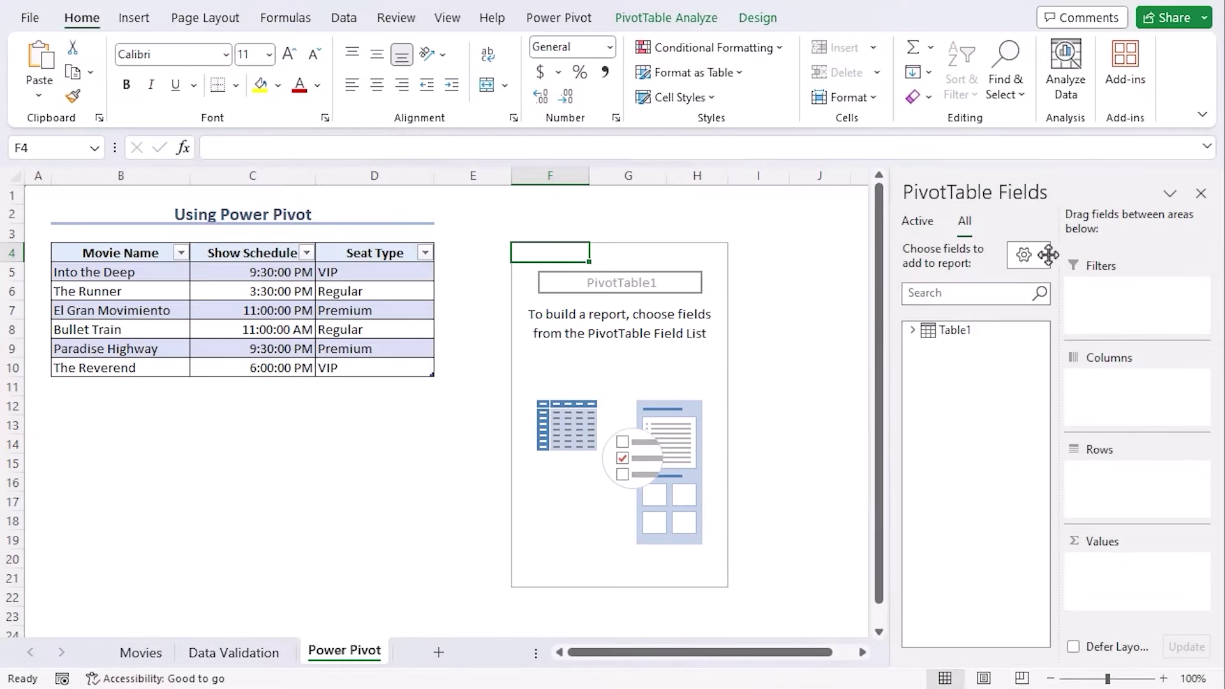
# Add Table1's Hierarchy1 as PivotTable rows, briefly trying then removing Show Schedule and Seat Type.
pyautogui.click(912, 332)
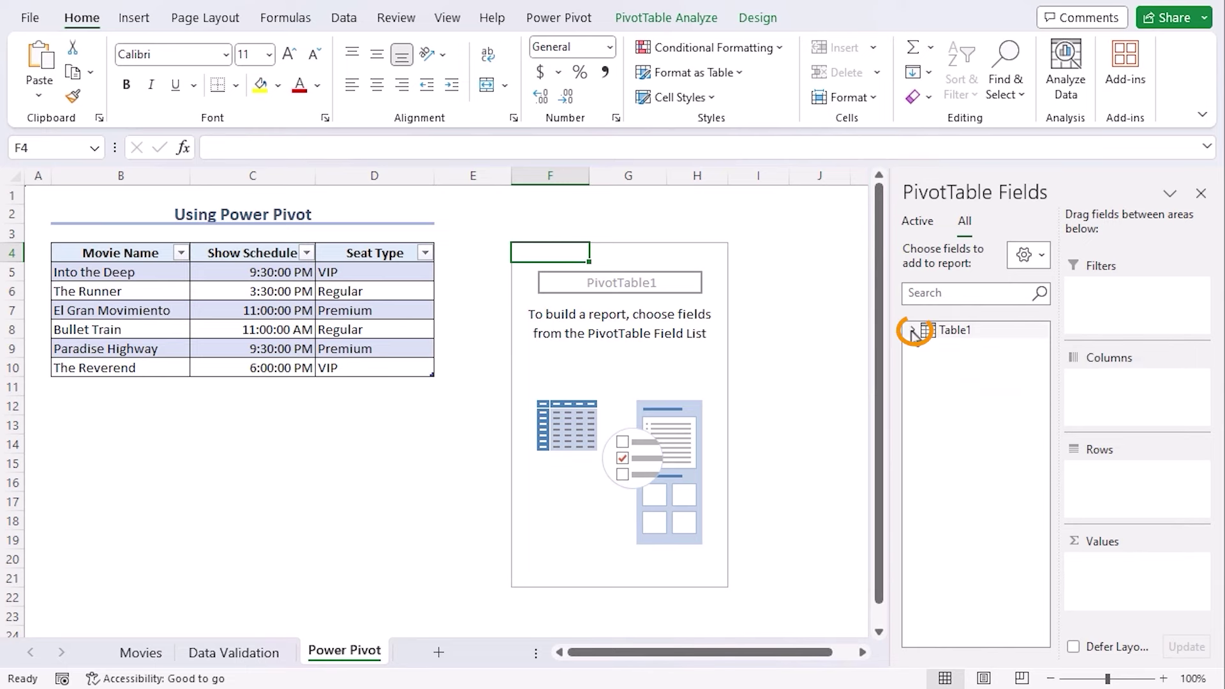
pyautogui.click(946, 348)
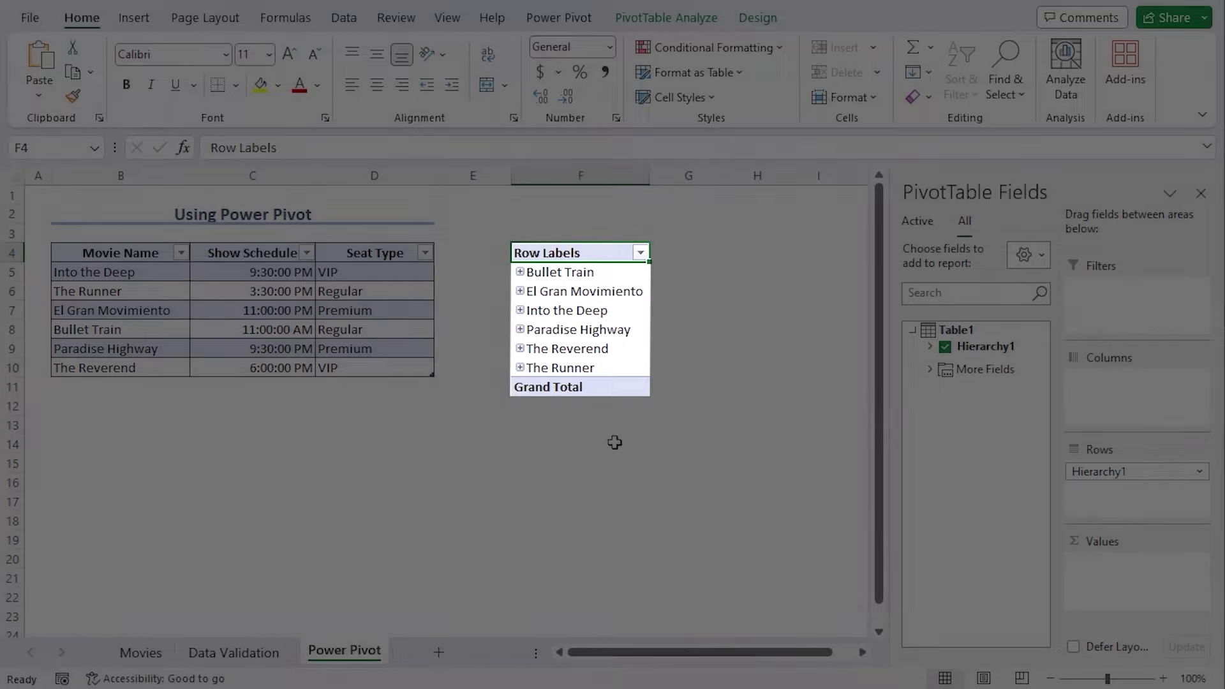
pyautogui.click(929, 373)
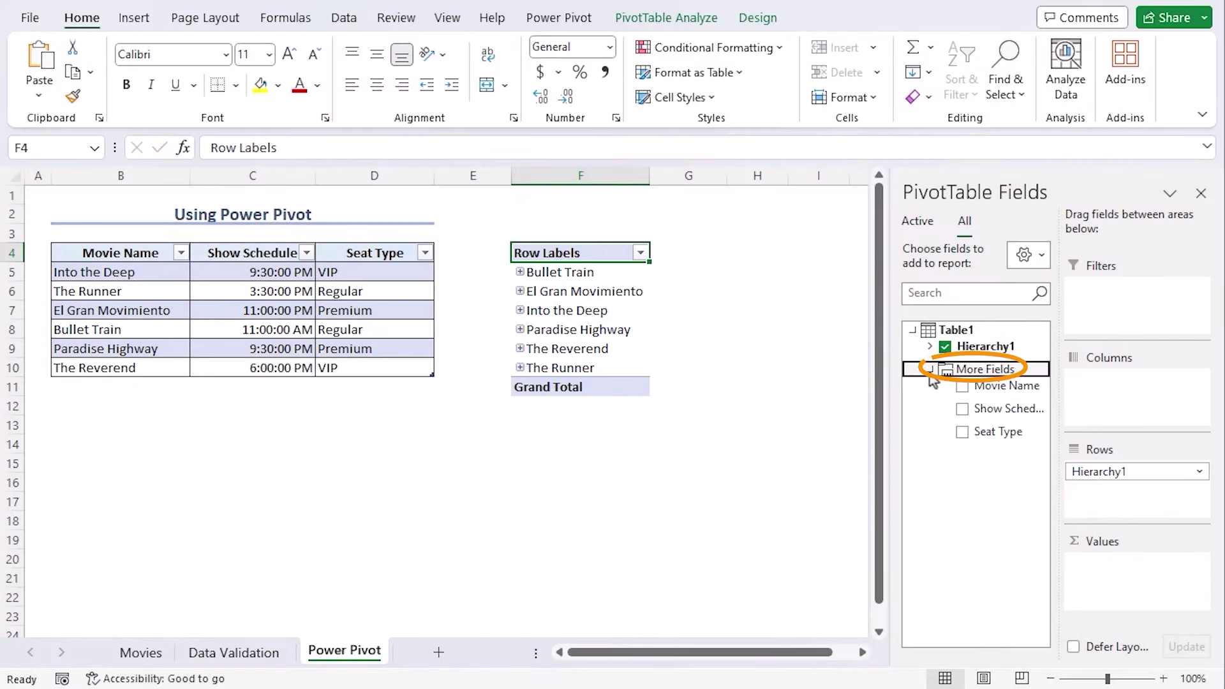
pyautogui.click(962, 409)
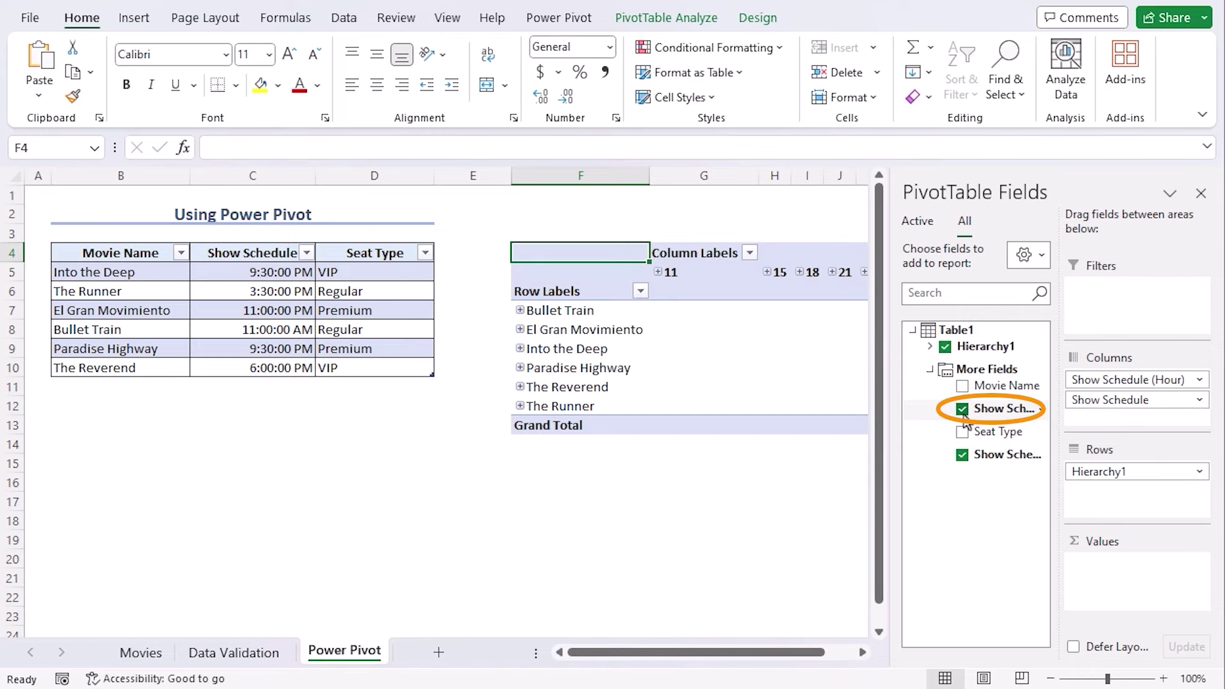
pyautogui.click(962, 432)
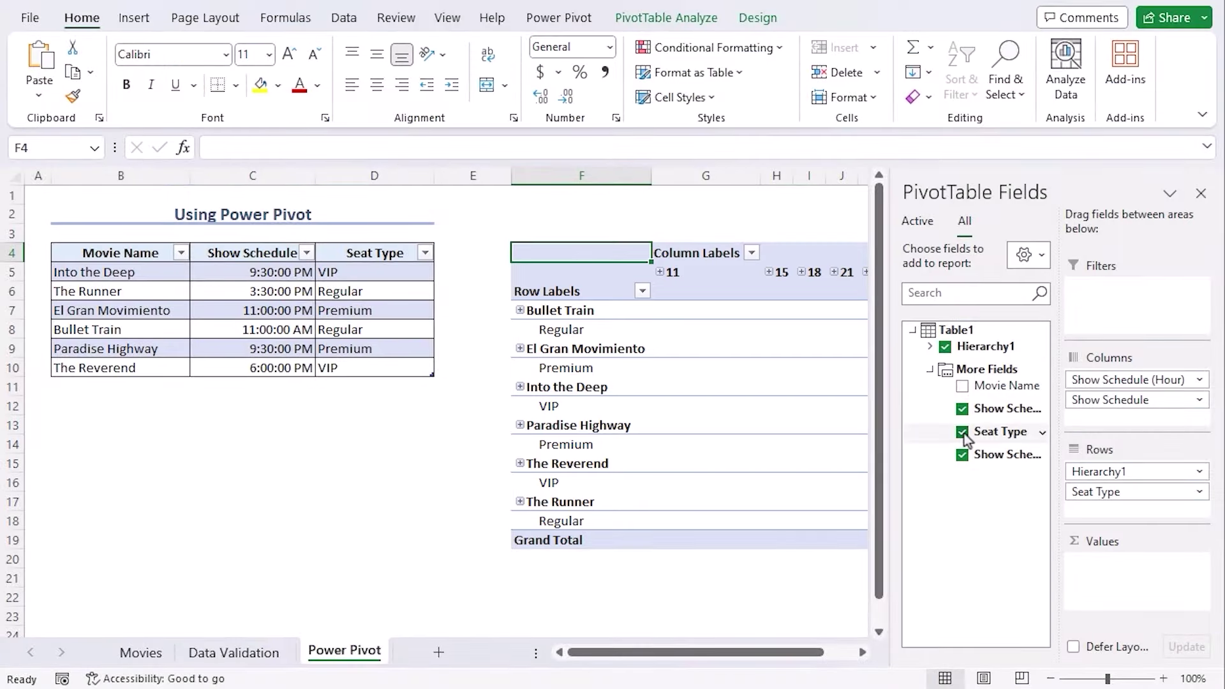
pyautogui.click(962, 432)
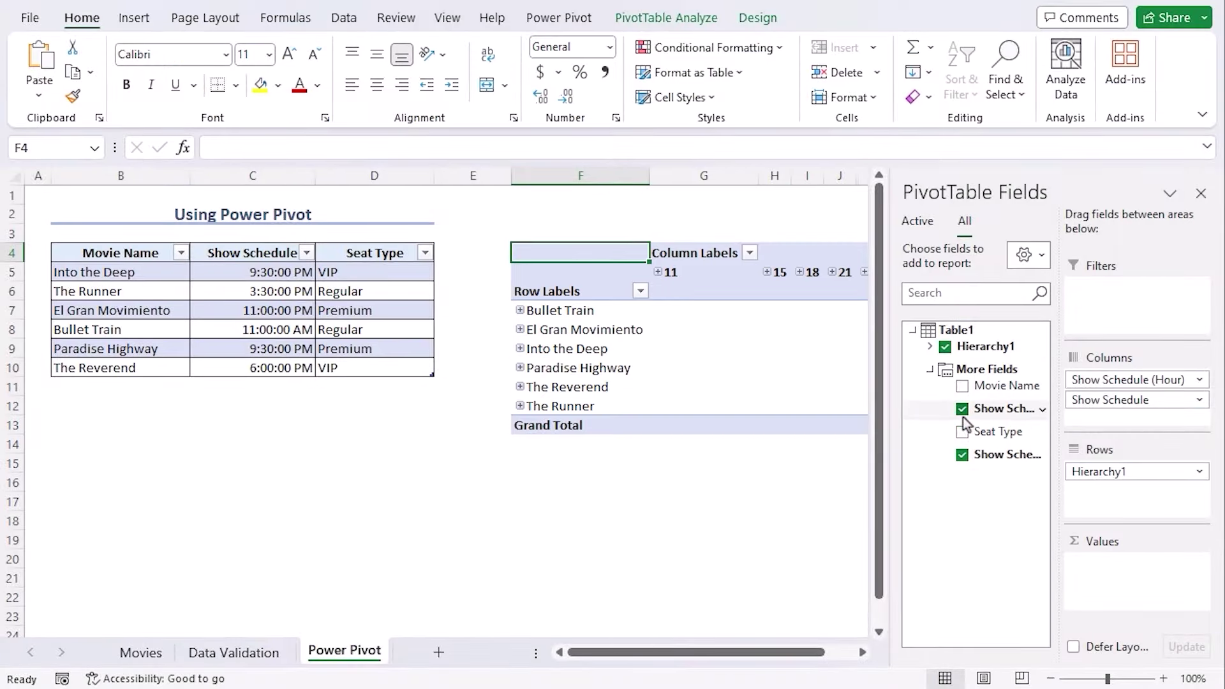
pyautogui.click(962, 409)
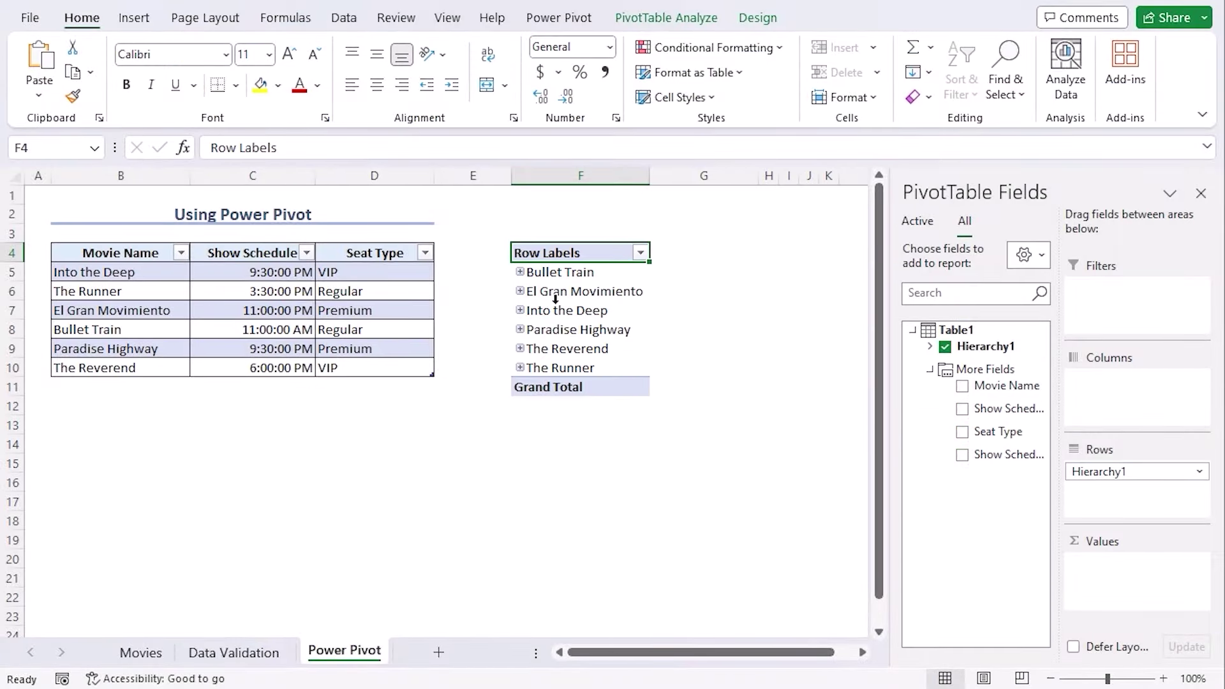
# Expand El Gran Movimiento, Into the Deep and Paradise Highway to show times, then close the field list.
pyautogui.click(520, 291)
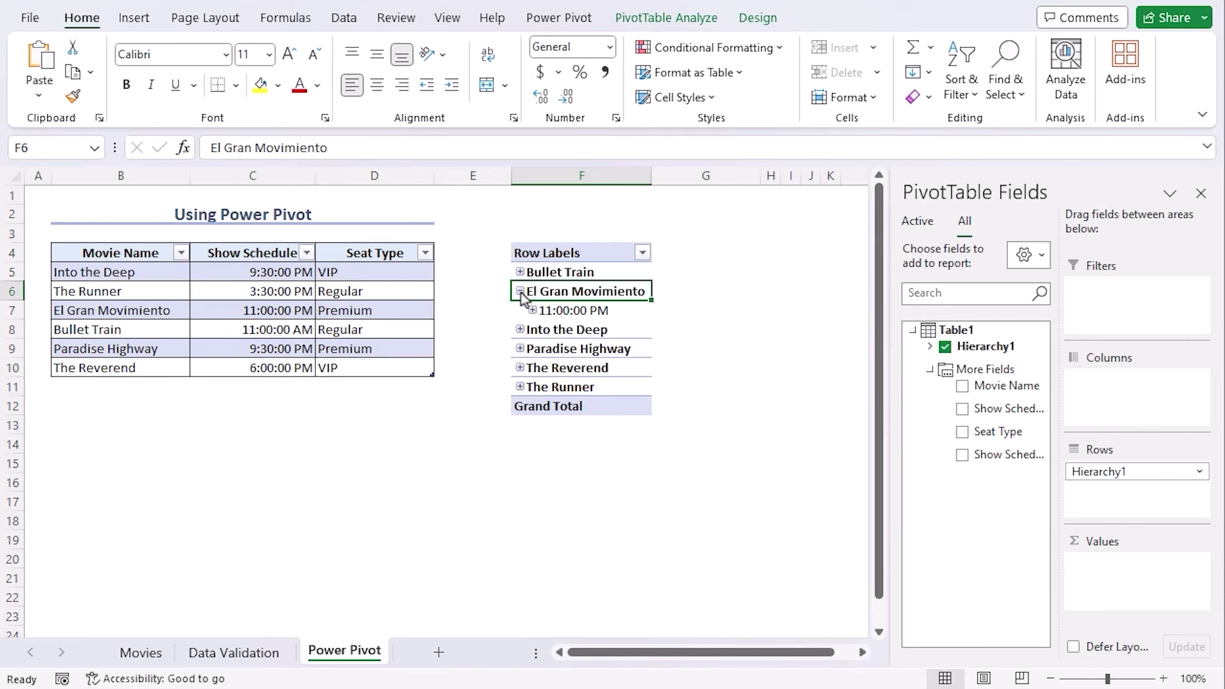
pyautogui.click(520, 330)
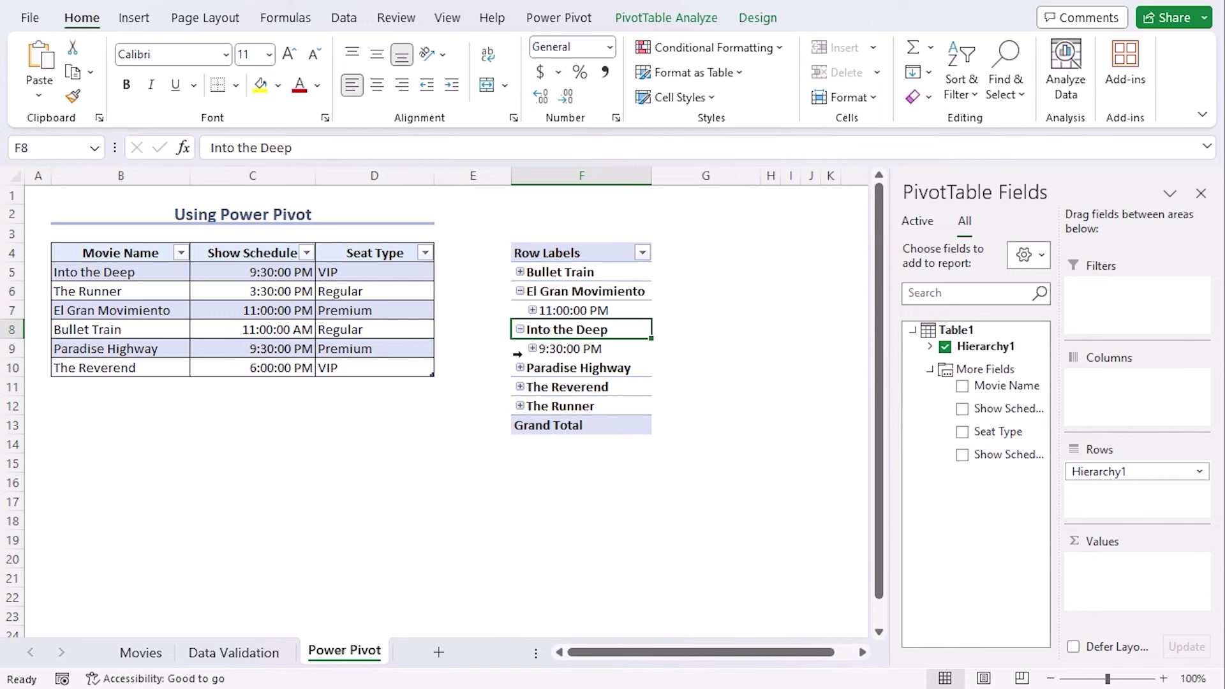
pyautogui.click(520, 368)
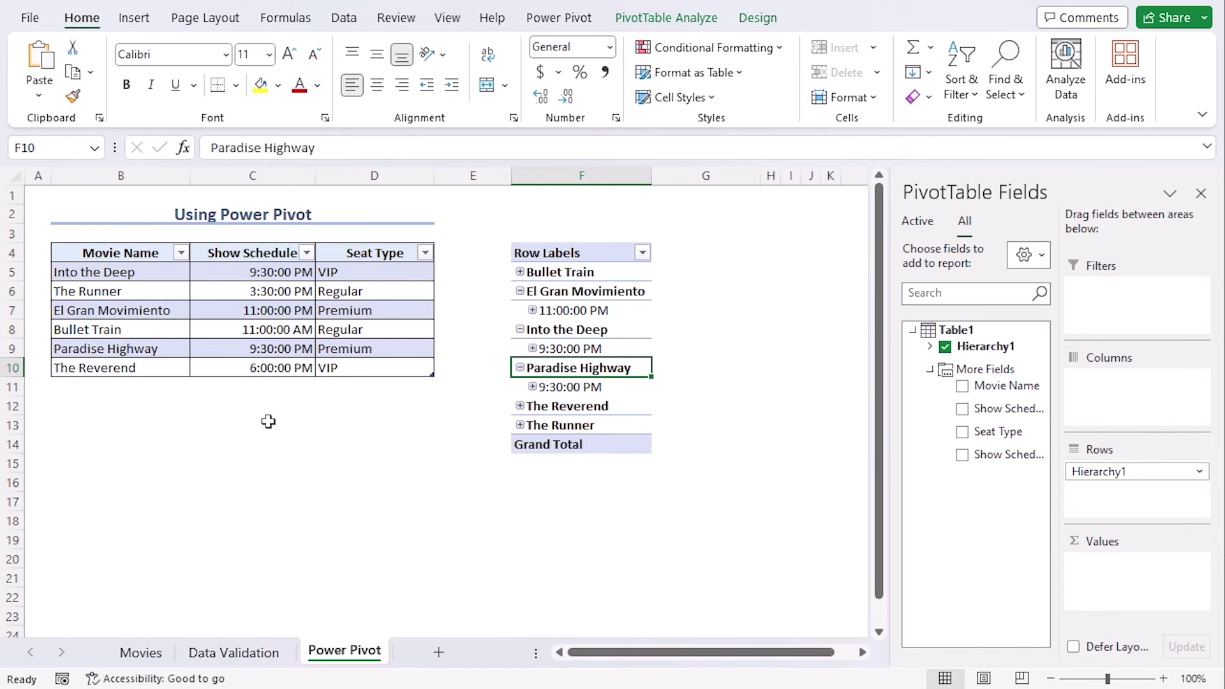
pyautogui.click(1202, 193)
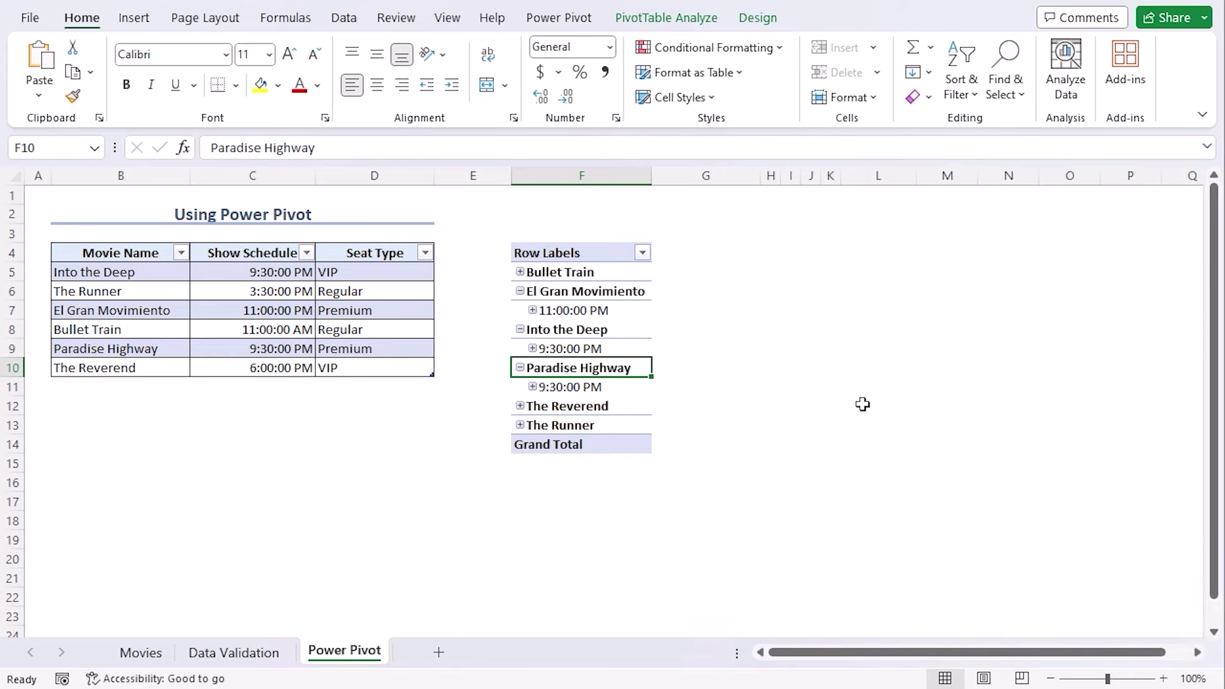